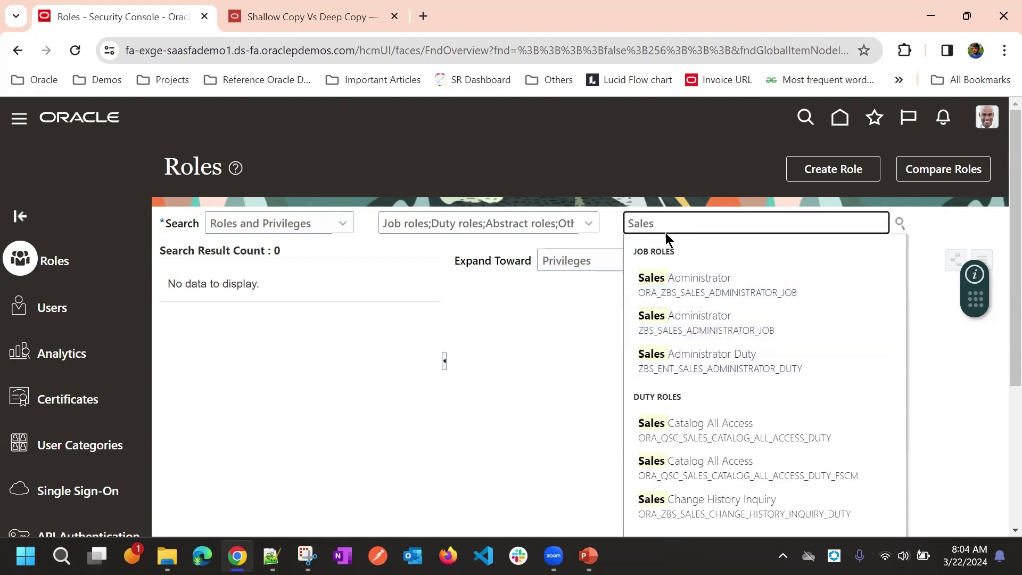
Find the Sales Representative role with code ORA_ZBS_SALES_REPRESENTATIVE_JOB and start copying it with the Copy top role option.
{"action": "type", "text": "Re"}
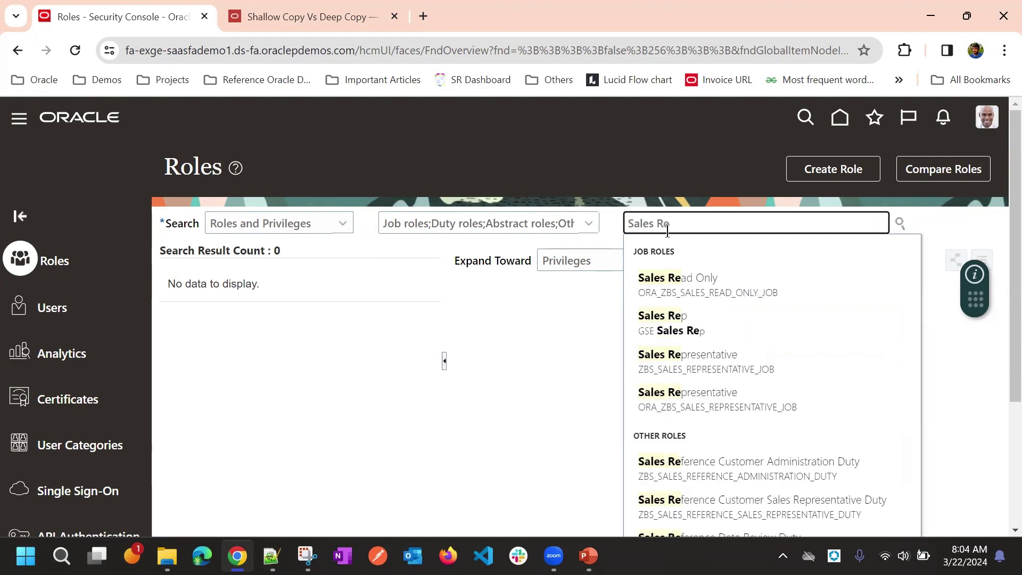
{"action": "left_click", "coordinate": [693, 400]}
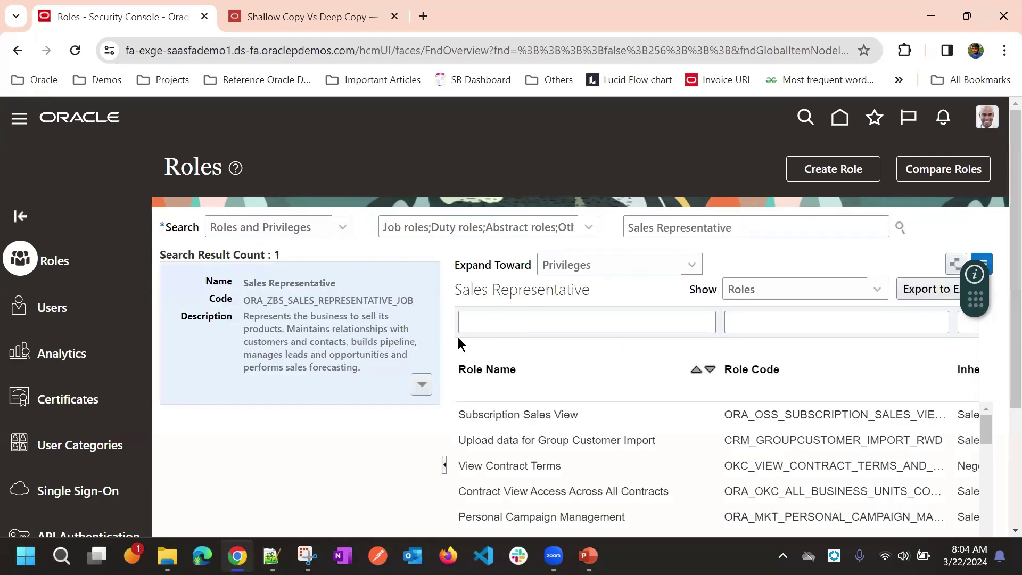
{"action": "left_click", "coordinate": [421, 384]}
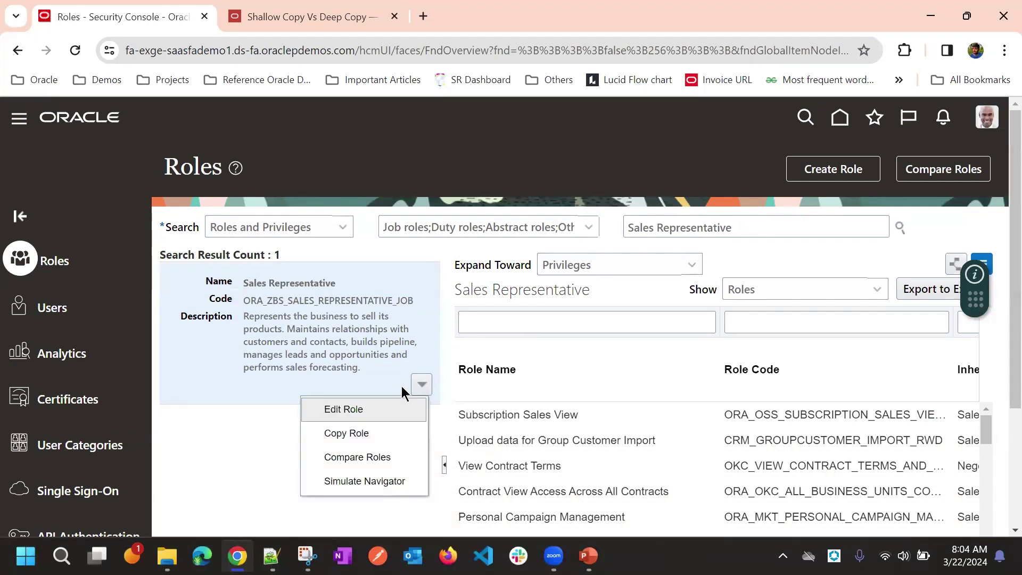
{"action": "left_click", "coordinate": [358, 434]}
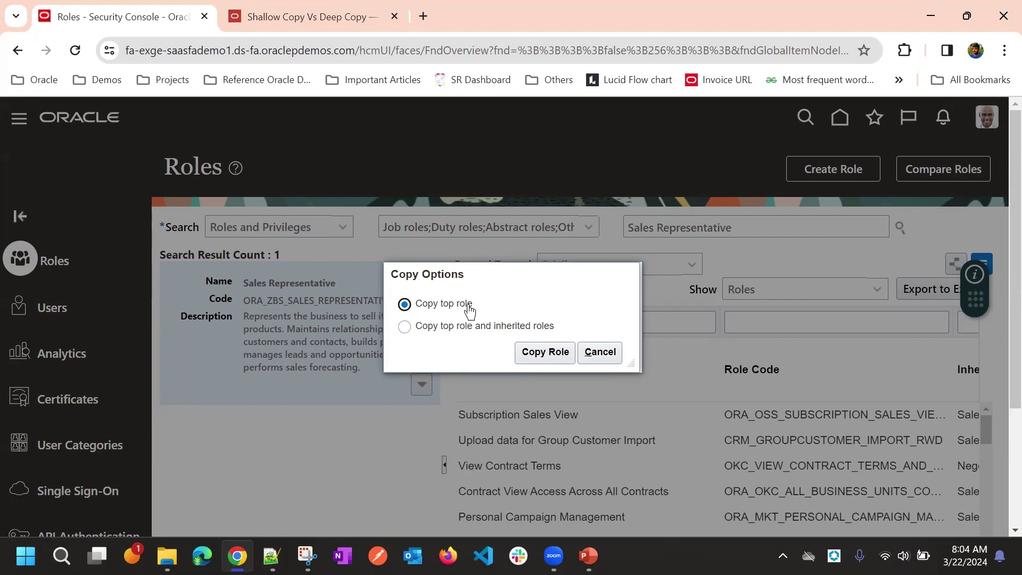
{"action": "left_click", "coordinate": [531, 353]}
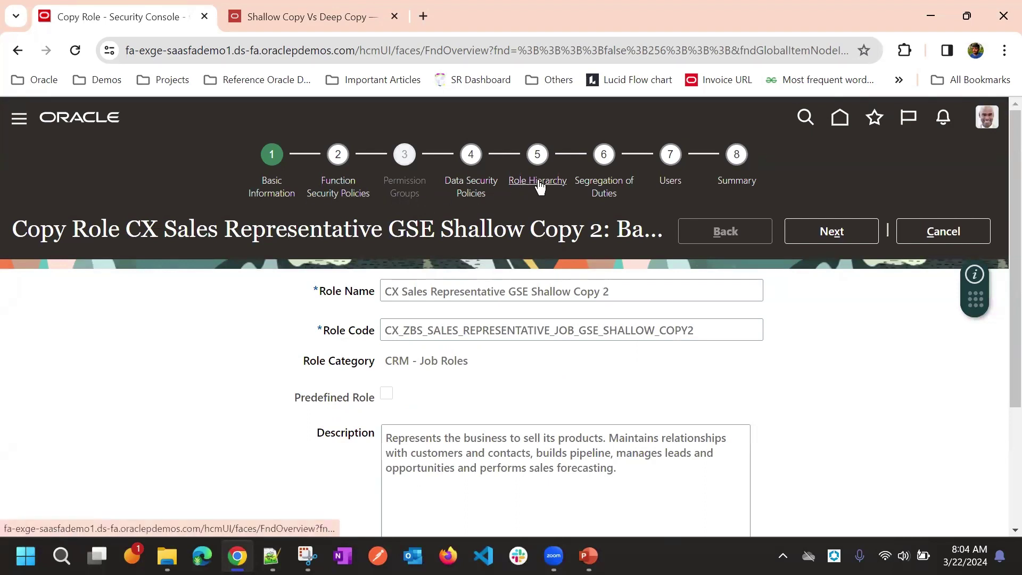
Review the function security policies and the data security policies carried over to the copied Sales Representative role.
{"action": "left_click", "coordinate": [340, 195]}
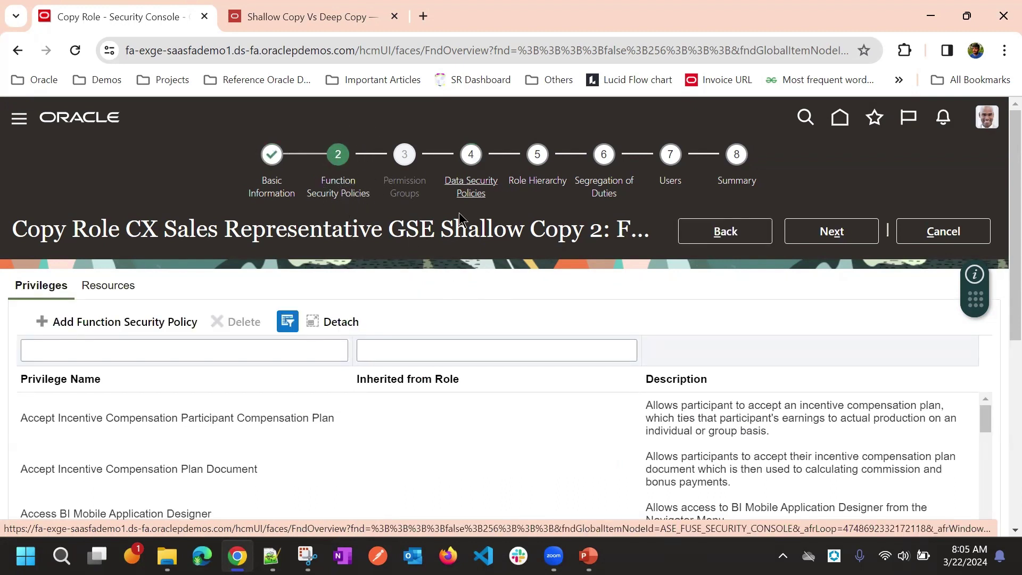
{"action": "left_click_drag", "start_coordinate": [168, 229], "coordinate": [382, 236]}
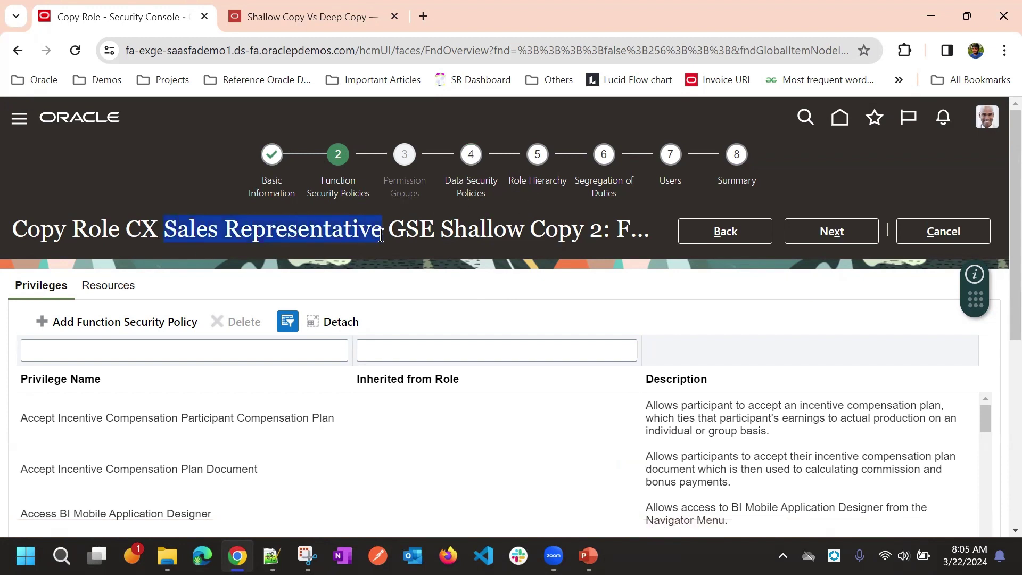
{"action": "left_click", "coordinate": [414, 286]}
{"action": "scroll", "coordinate": [390, 272], "scroll_direction": "down", "scroll_amount": 1}
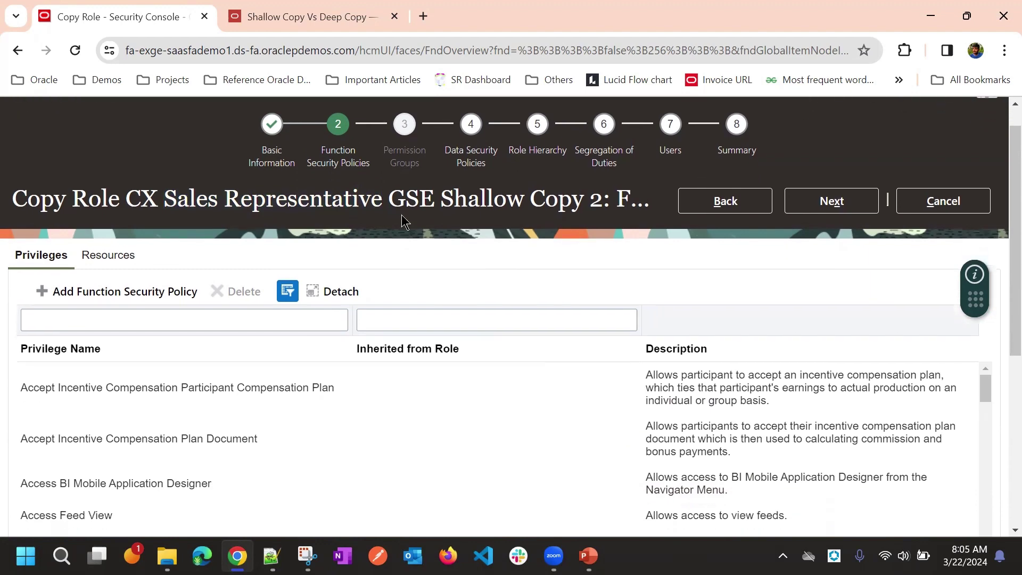
{"action": "left_click", "coordinate": [468, 163]}
{"action": "left_click_drag", "start_coordinate": [162, 228], "coordinate": [334, 228]}
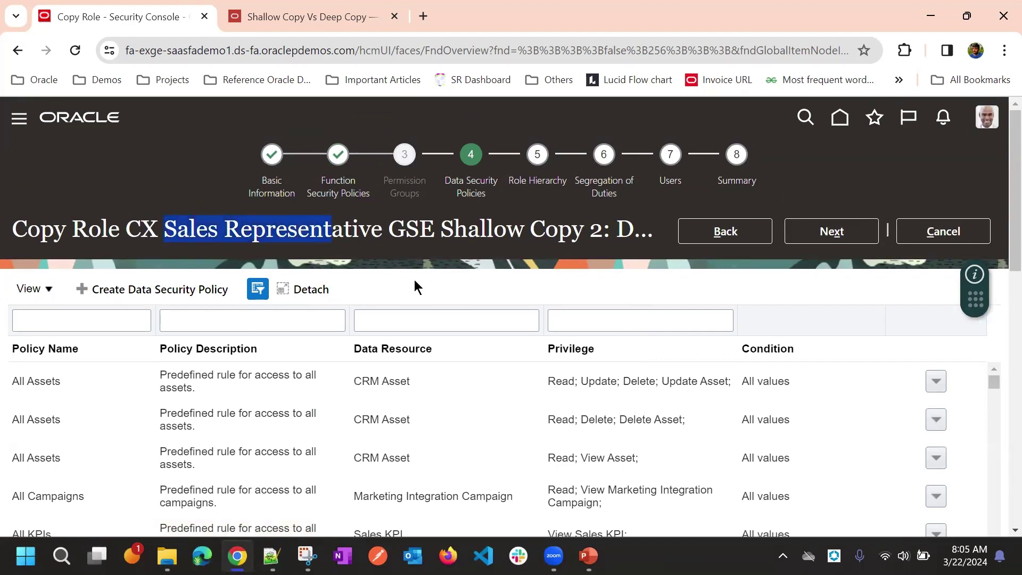
{"action": "left_click", "coordinate": [527, 266]}
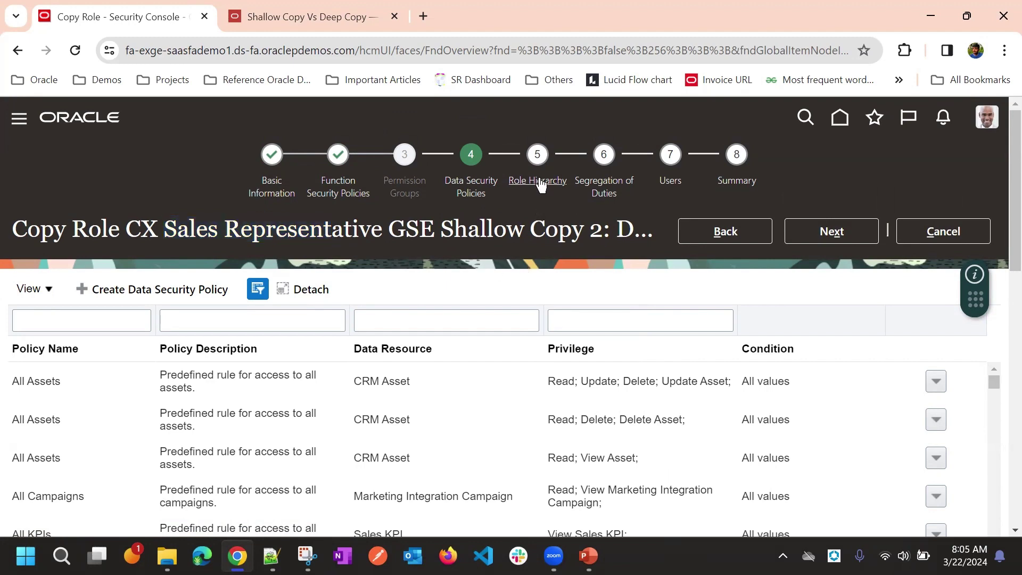
Examine the copied role's role hierarchy, comparing the listed roles and codes with the roles that inherit them.
{"action": "left_click", "coordinate": [542, 181]}
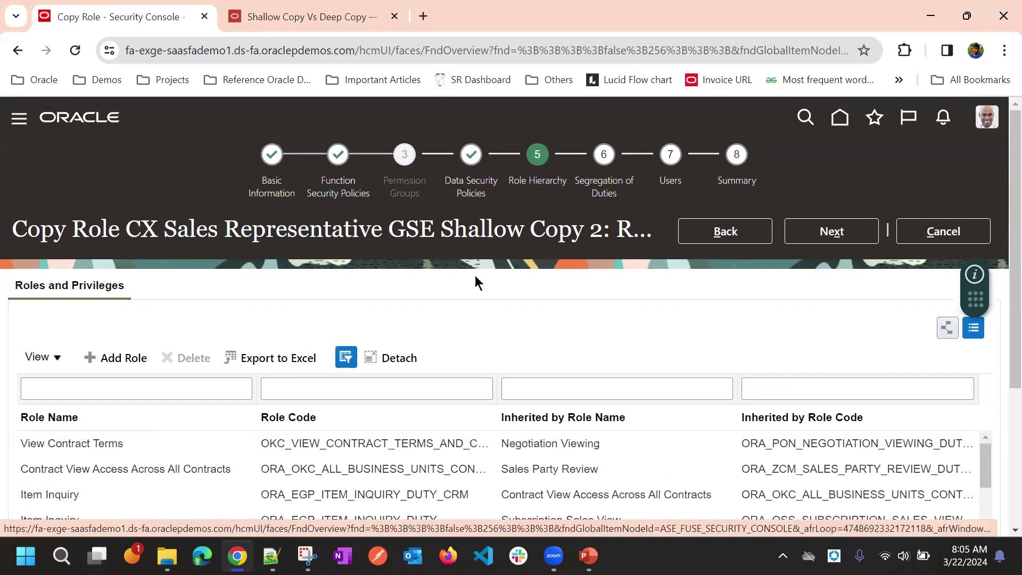
{"action": "scroll", "coordinate": [476, 270], "scroll_direction": "down", "scroll_amount": 3}
{"action": "scroll", "coordinate": [470, 176], "scroll_direction": "down", "scroll_amount": 1}
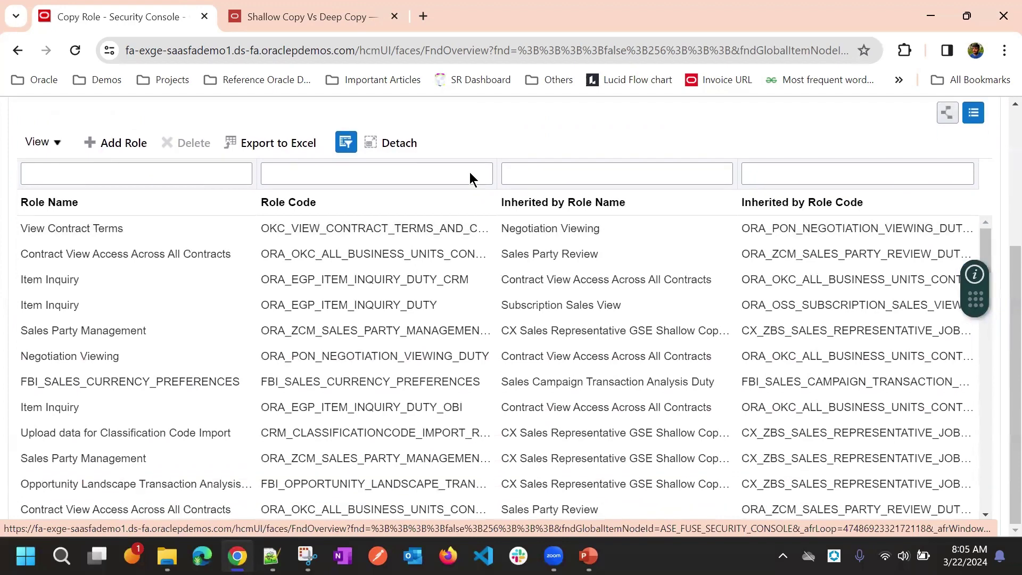
{"action": "scroll", "coordinate": [500, 155], "scroll_direction": "up", "scroll_amount": 4}
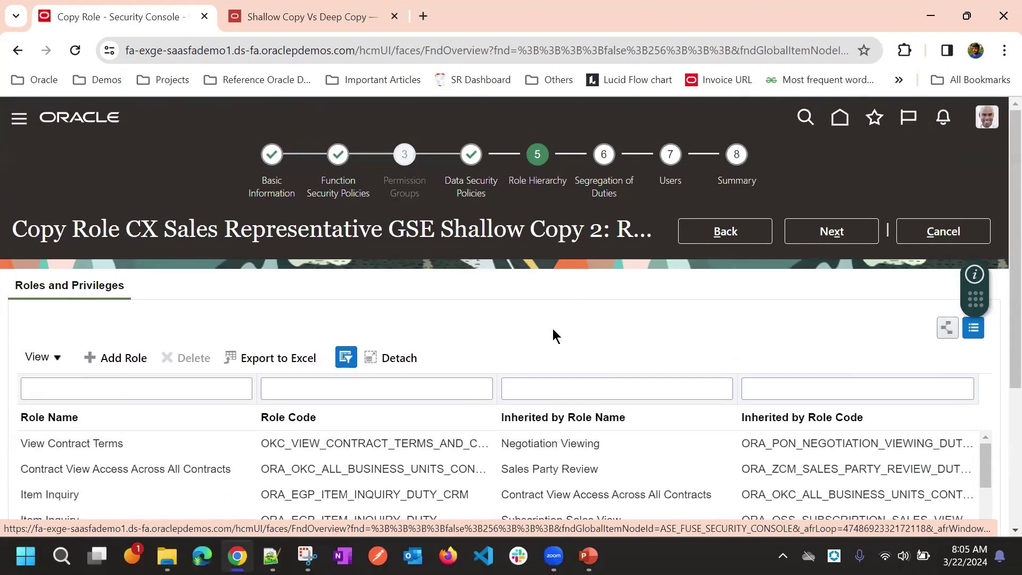
{"action": "scroll", "coordinate": [552, 328], "scroll_direction": "down", "scroll_amount": 1}
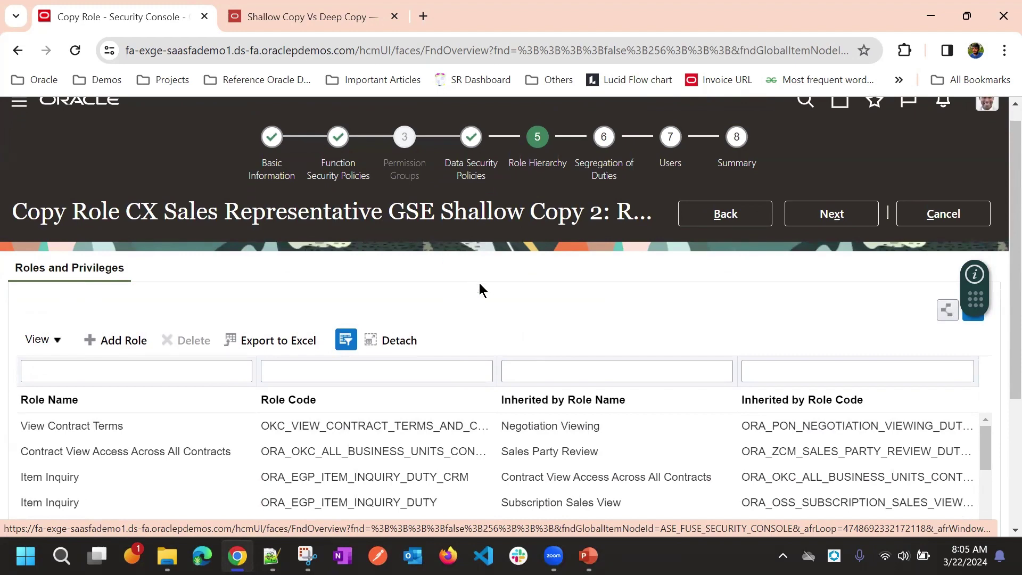
{"action": "scroll", "coordinate": [479, 290], "scroll_direction": "down", "scroll_amount": 3}
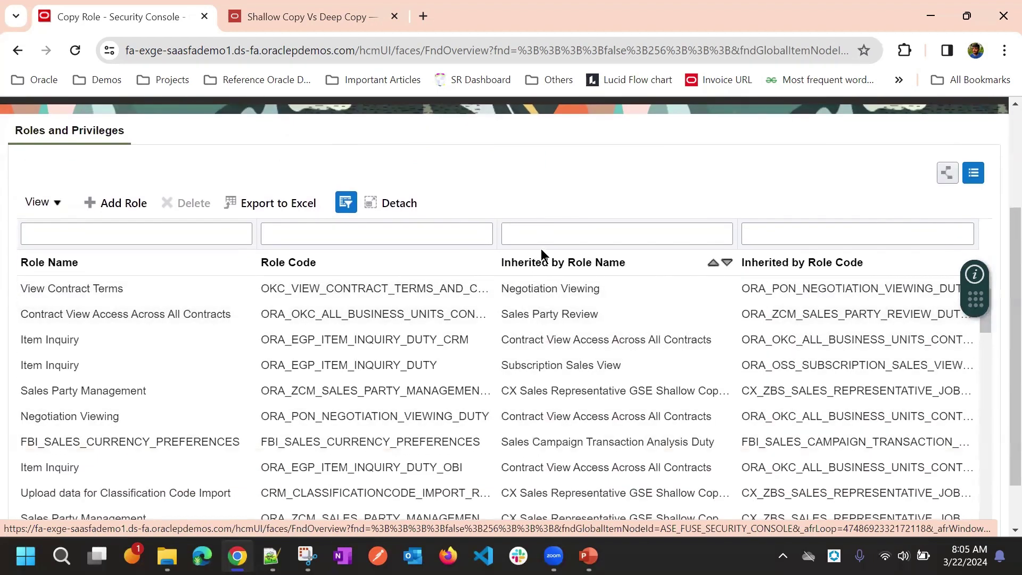
{"action": "scroll", "coordinate": [539, 224], "scroll_direction": "down", "scroll_amount": 1}
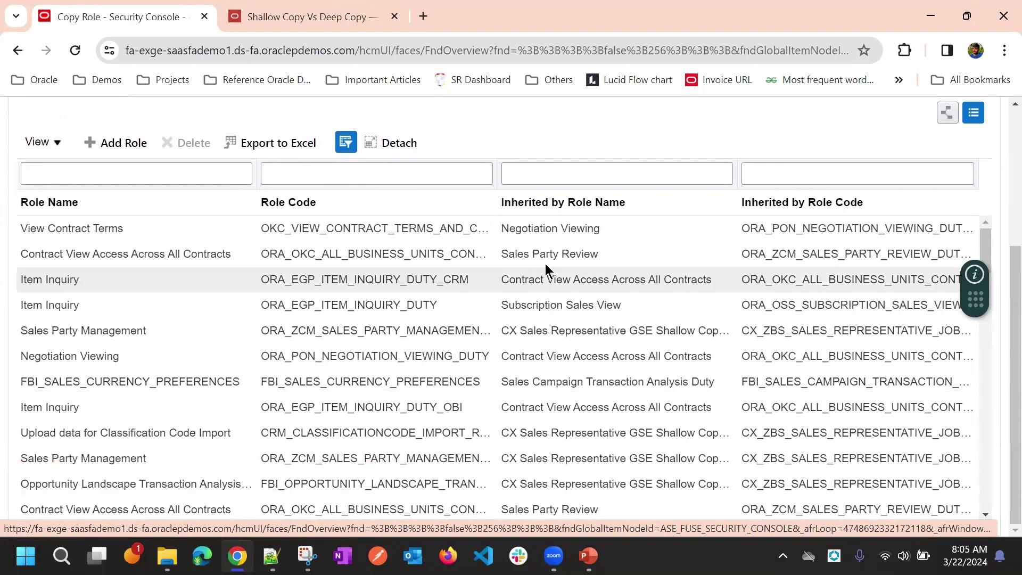
{"action": "scroll", "coordinate": [538, 277], "scroll_direction": "down", "scroll_amount": 3}
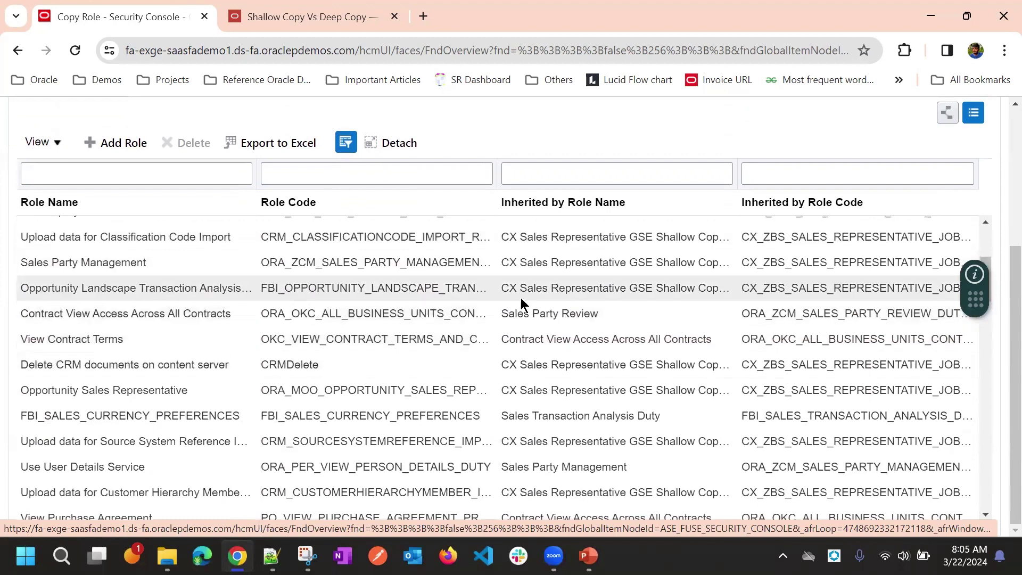
{"action": "scroll", "coordinate": [481, 280], "scroll_direction": "up", "scroll_amount": 3}
{"action": "scroll", "coordinate": [445, 362], "scroll_direction": "up", "scroll_amount": 2}
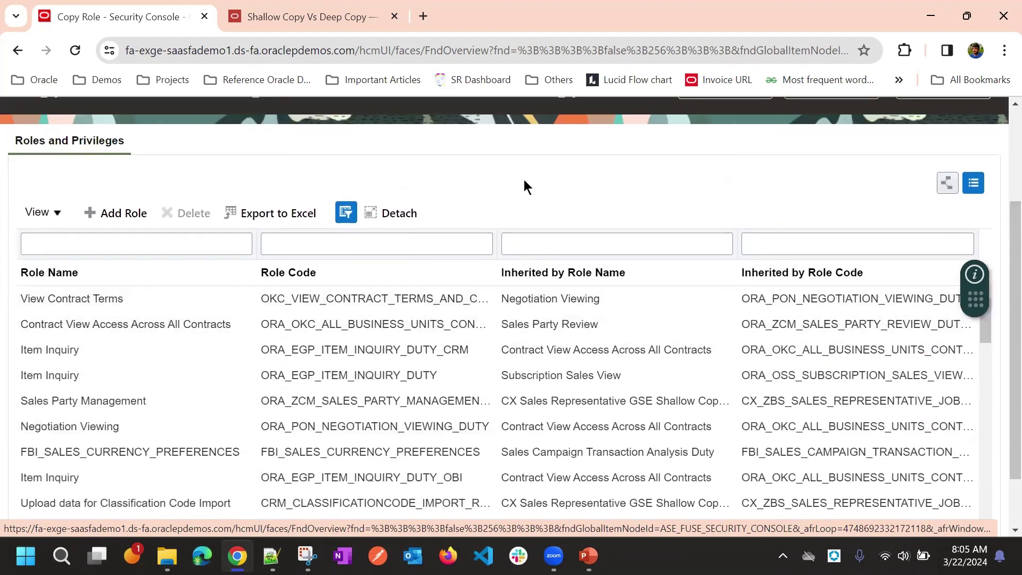
{"action": "scroll", "coordinate": [525, 184], "scroll_direction": "up", "scroll_amount": 2}
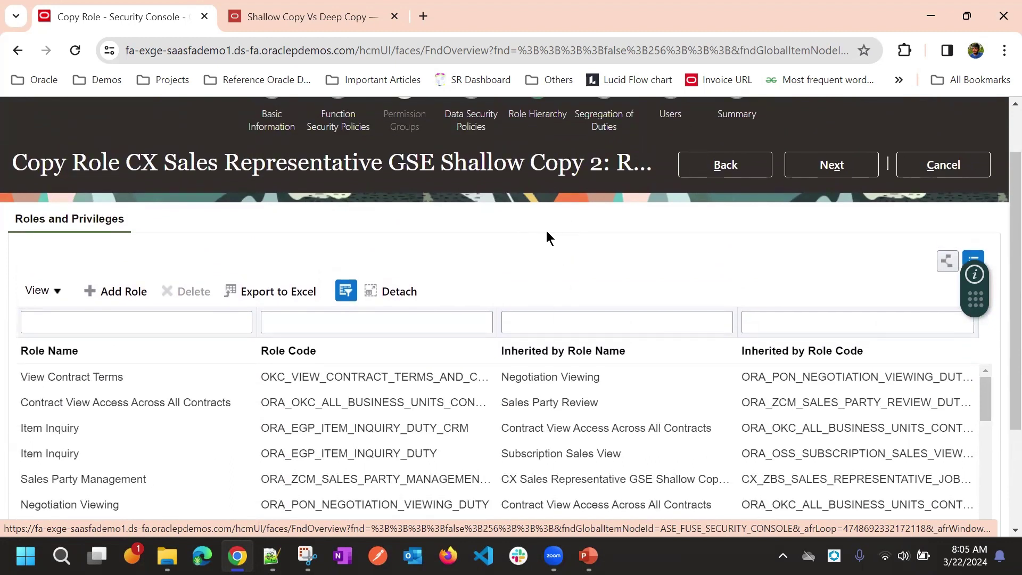
{"action": "scroll", "coordinate": [522, 241], "scroll_direction": "up", "scroll_amount": 1}
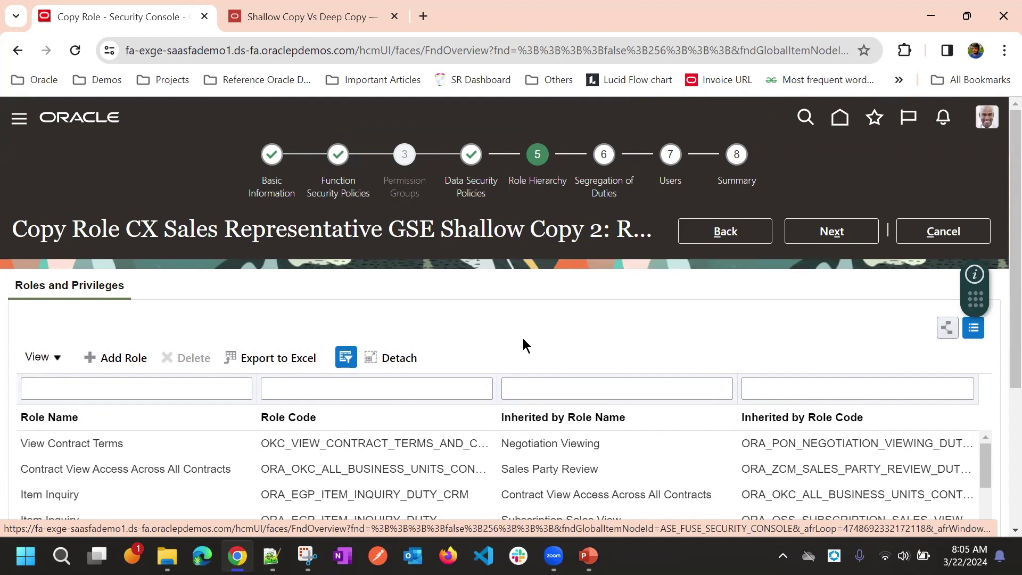
Check which role inherits Contract View Access Across All Contracts in the hierarchy list and select the entry inherited by Sales Party Review.
{"action": "scroll", "coordinate": [440, 468], "scroll_direction": "down", "scroll_amount": 1}
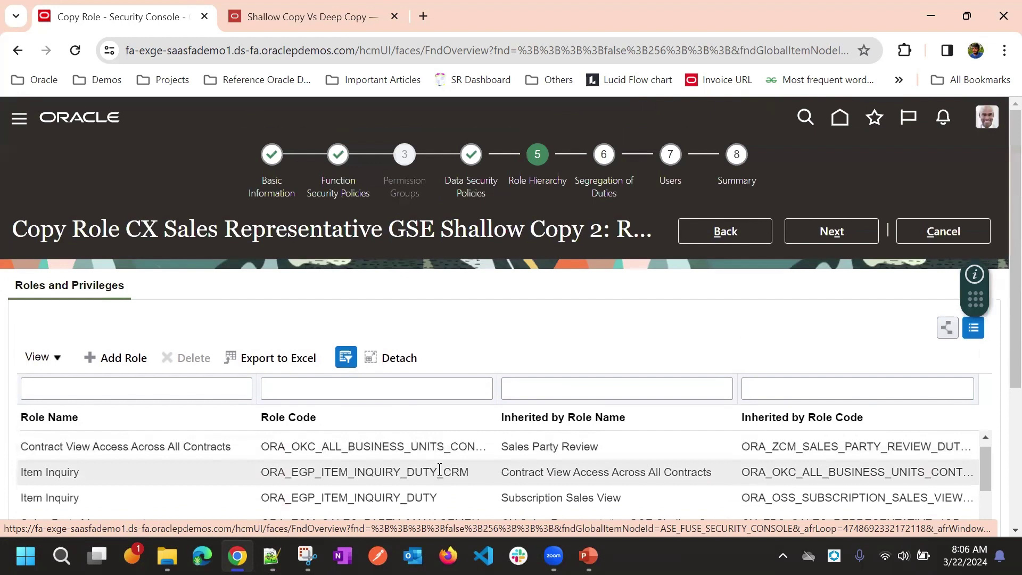
{"action": "scroll", "coordinate": [566, 346], "scroll_direction": "down", "scroll_amount": 1}
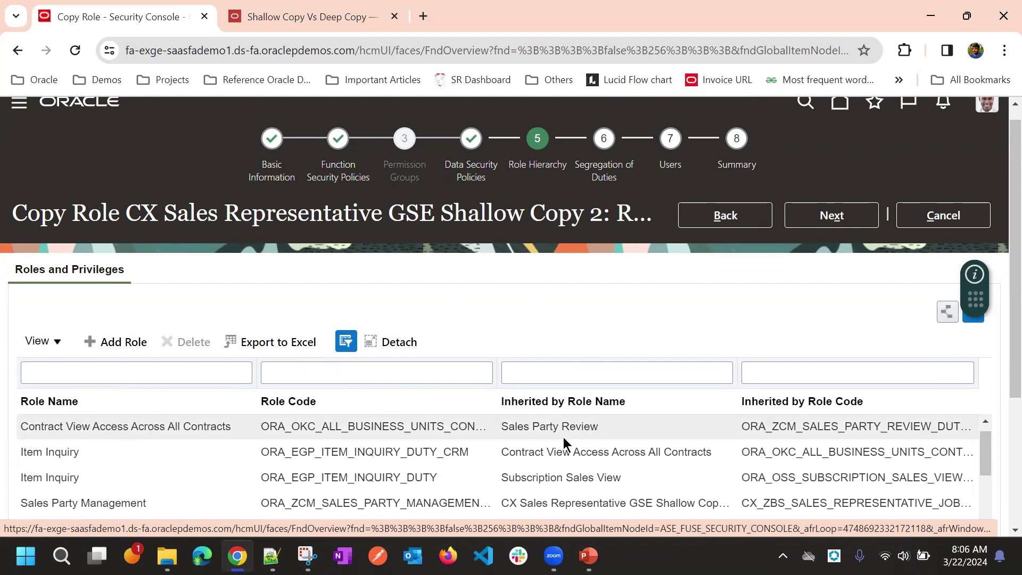
{"action": "scroll", "coordinate": [563, 445], "scroll_direction": "up", "scroll_amount": 1}
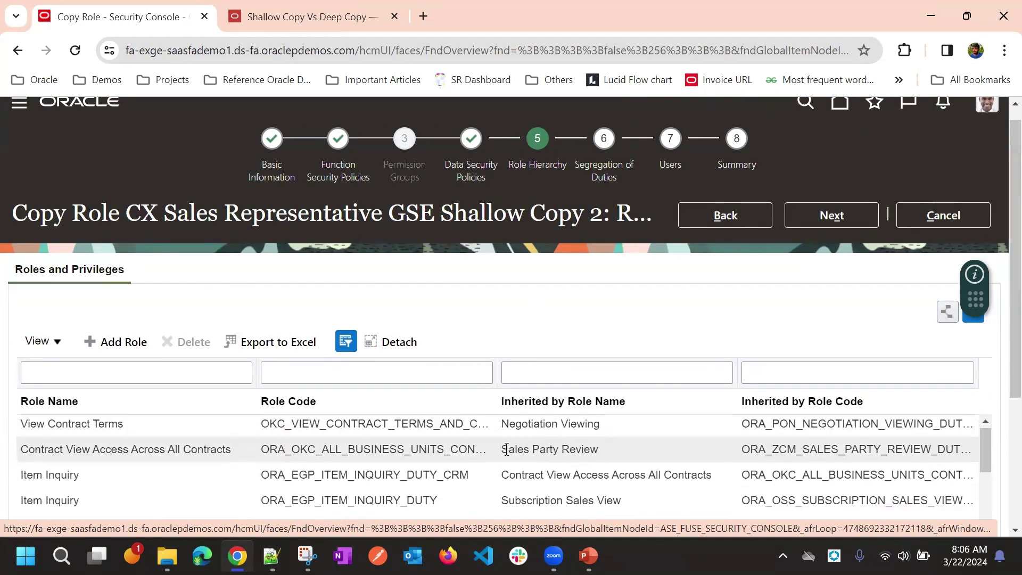
{"action": "left_click", "coordinate": [565, 449]}
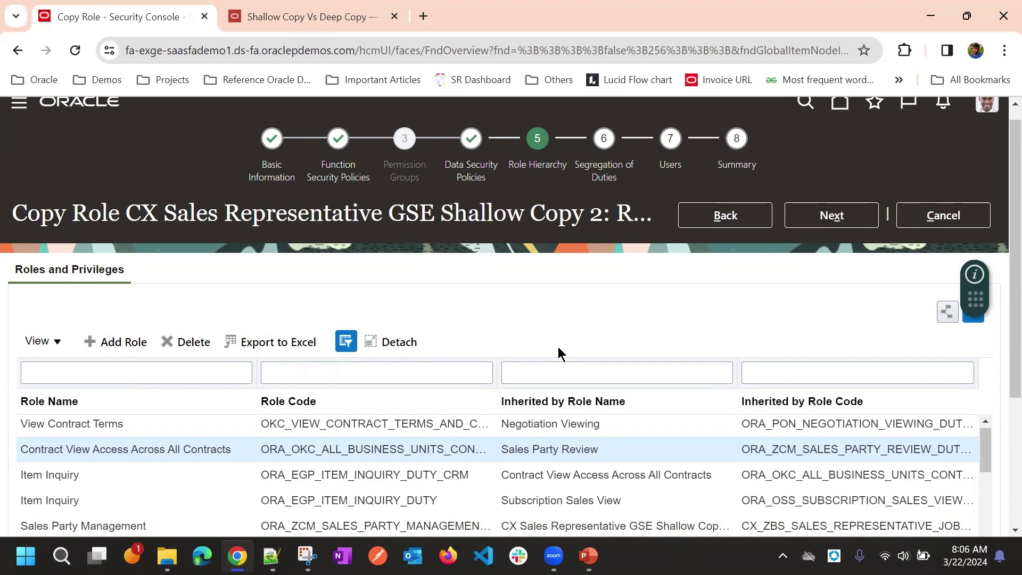
Go to the summary of the role copy, submit it and acknowledge the confirmation.
{"action": "left_click", "coordinate": [748, 169]}
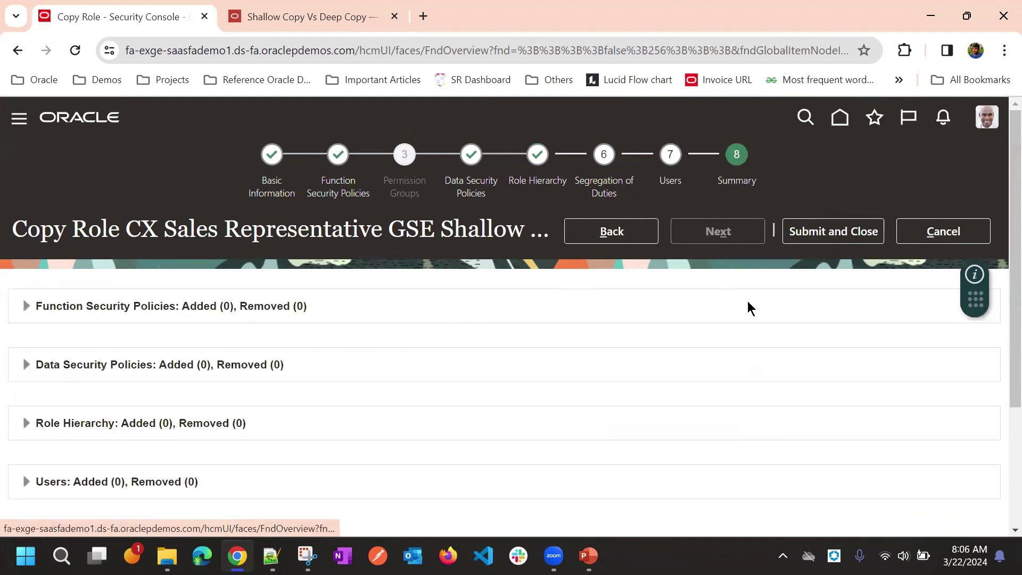
{"action": "left_click", "coordinate": [858, 240]}
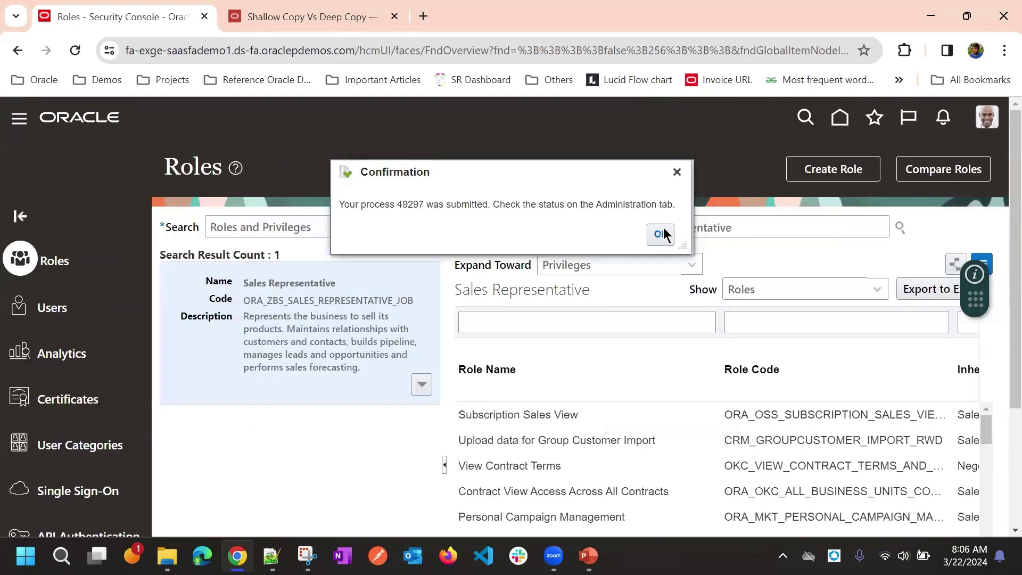
{"action": "left_click", "coordinate": [661, 232]}
Review the copied role name and code prefixes and suffixes in the Administration role preferences.
{"action": "scroll", "coordinate": [371, 385], "scroll_direction": "down", "scroll_amount": 3}
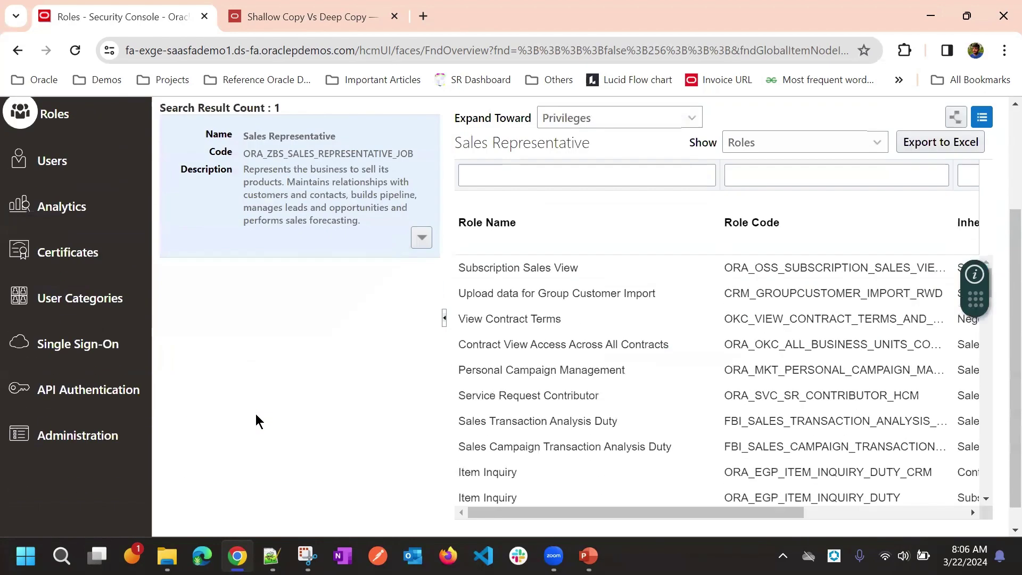
{"action": "left_click", "coordinate": [75, 413]}
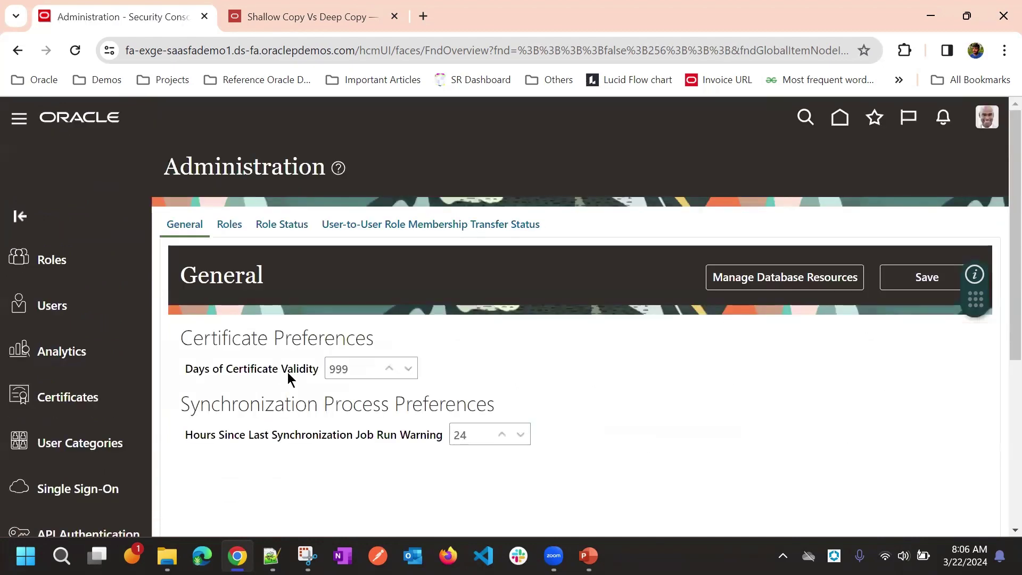
{"action": "left_click", "coordinate": [232, 224]}
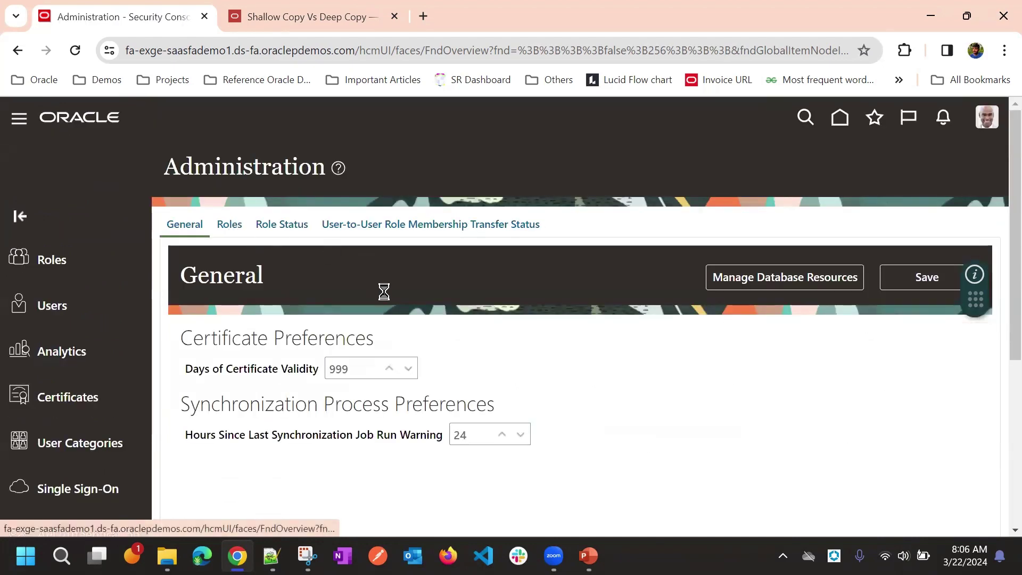
{"action": "left_click", "coordinate": [547, 337]}
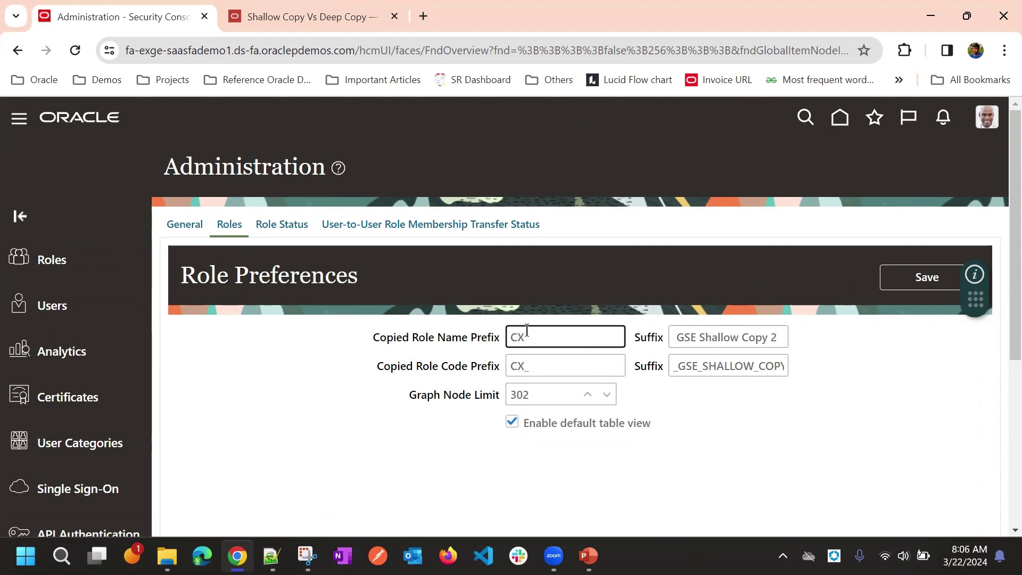
{"action": "left_click", "coordinate": [552, 367]}
{"action": "left_click", "coordinate": [708, 379]}
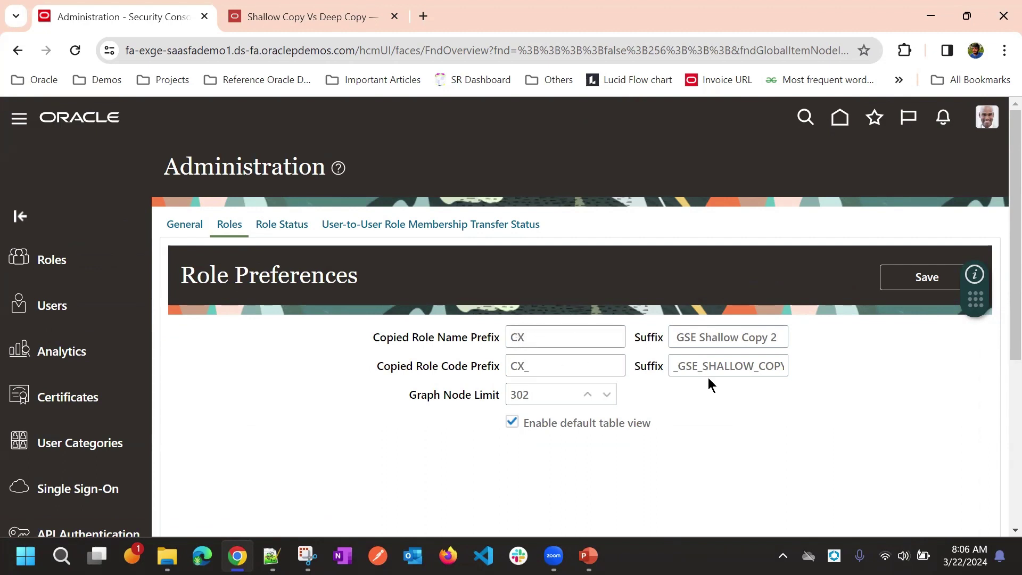
{"action": "left_click", "coordinate": [543, 338]}
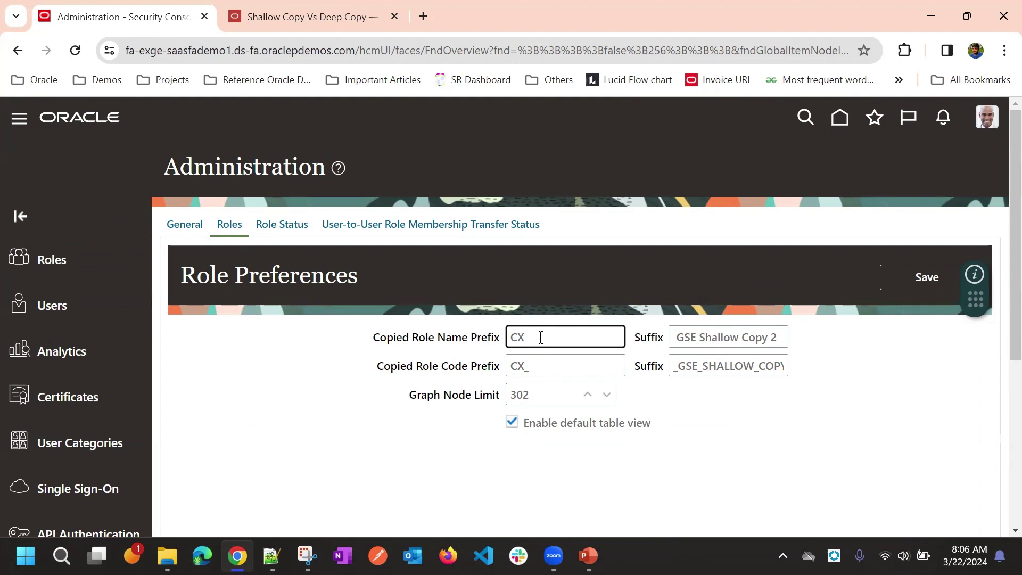
{"action": "left_click", "coordinate": [552, 367]}
{"action": "left_click", "coordinate": [403, 412]}
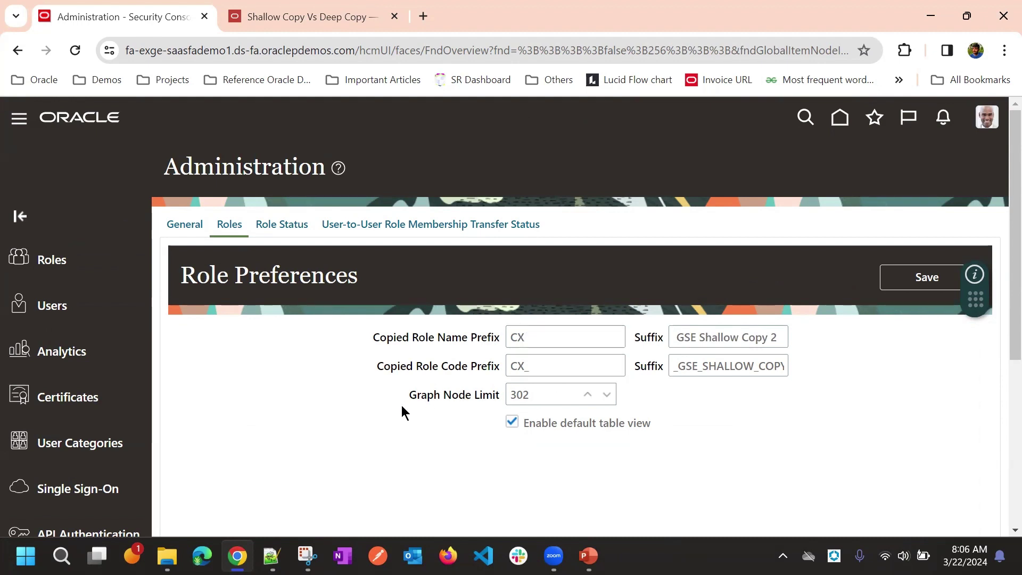
Check the processing status of the submitted CX_ZBS_SALES_REPRESENTATIVE_JOB_GSE_SHALLOW_COPY2 role in the Role Status list.
{"action": "scroll", "coordinate": [339, 390], "scroll_direction": "down", "scroll_amount": 1}
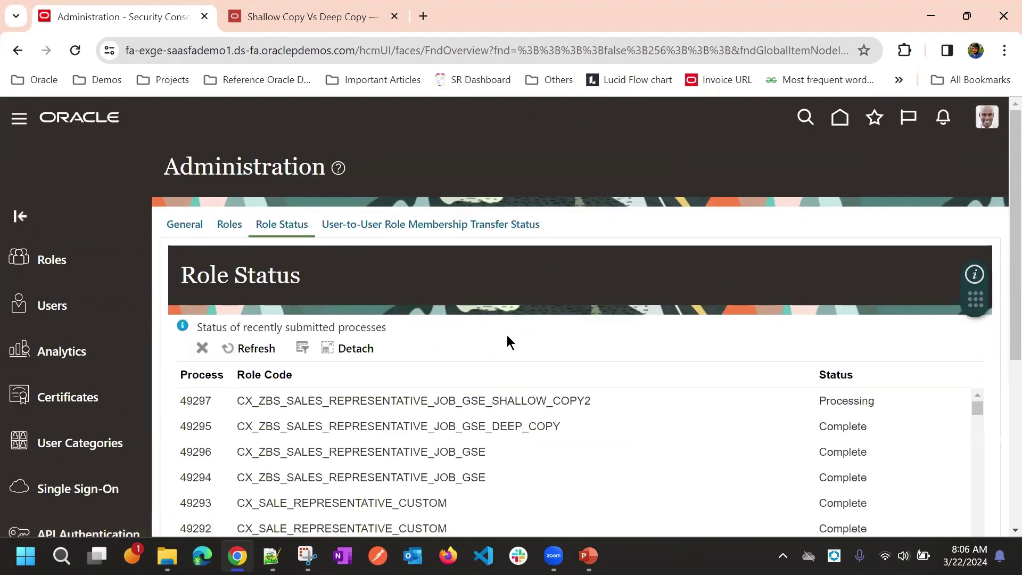
{"action": "scroll", "coordinate": [507, 334], "scroll_direction": "down", "scroll_amount": 2}
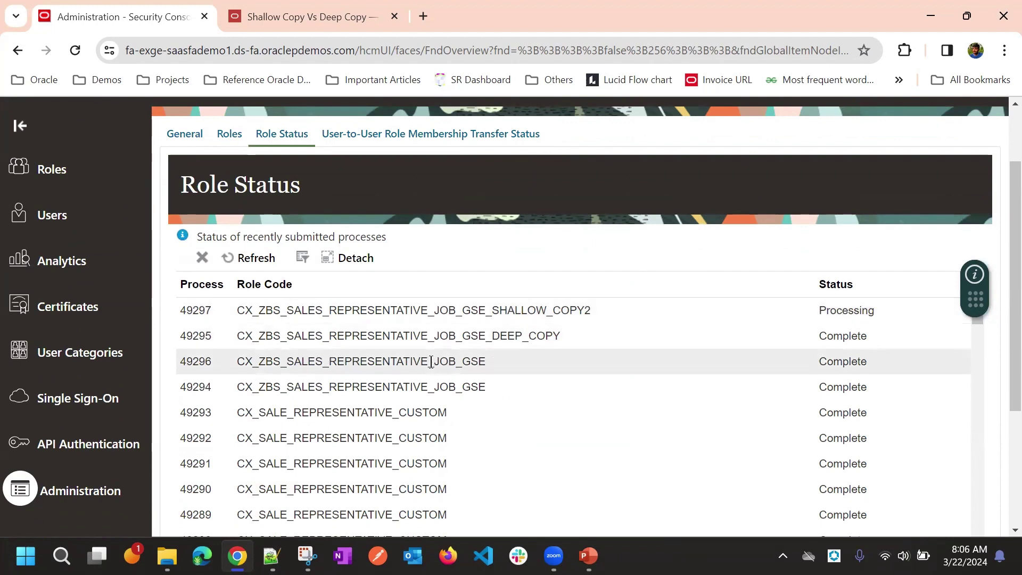
Select the CX_ZBS_SALES_REPRESENTATIVE_JOB_GSE_DEEP_COPY entry in the Role Status list and check its status.
{"action": "left_click", "coordinate": [449, 337]}
{"action": "double_click", "coordinate": [449, 337]}
{"action": "scroll", "coordinate": [449, 337], "scroll_direction": "up", "scroll_amount": 2}
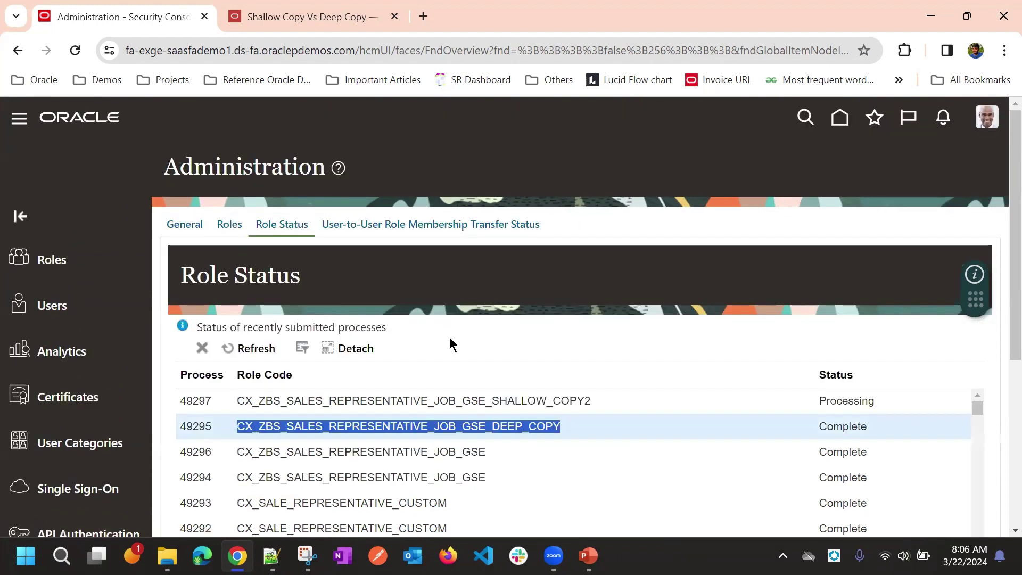
Search the Roles page for "sales re" and choose the Sales Representative job role with code ORA_ZBS_SALES_REPRESENTATIVE_JOB.
{"action": "left_click", "coordinate": [46, 276]}
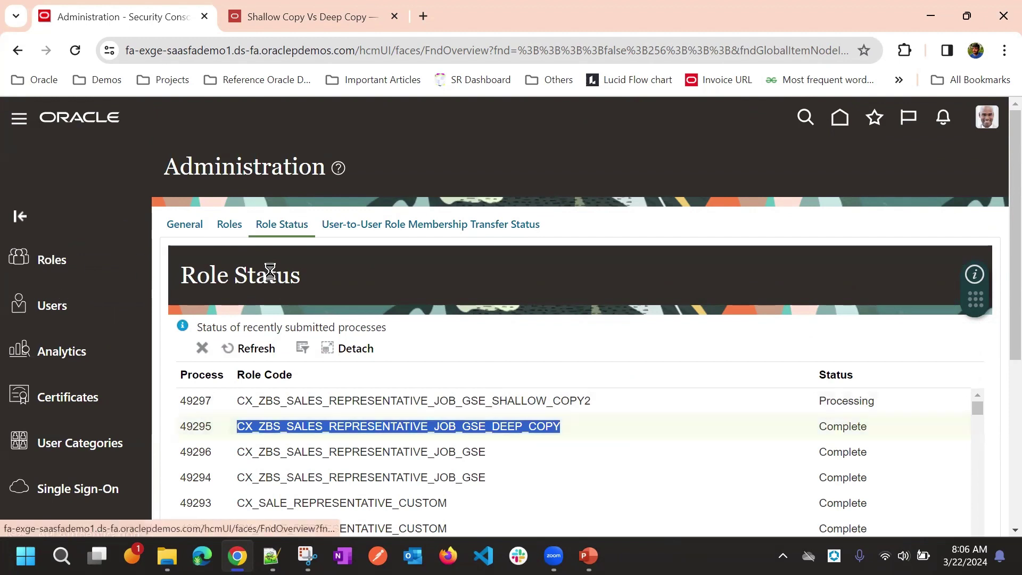
{"action": "left_click", "coordinate": [719, 221]}
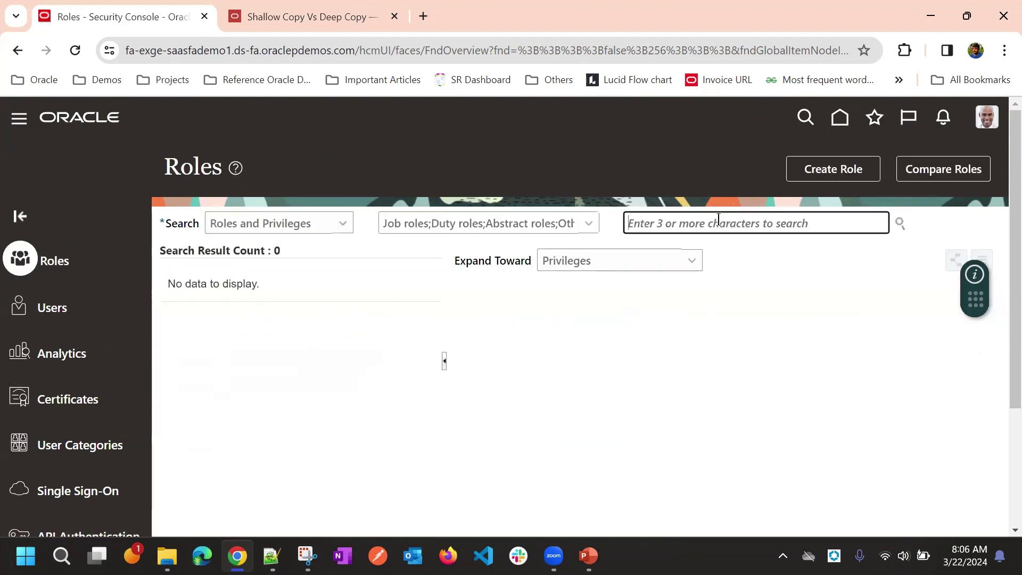
{"action": "type", "text": "sales"}
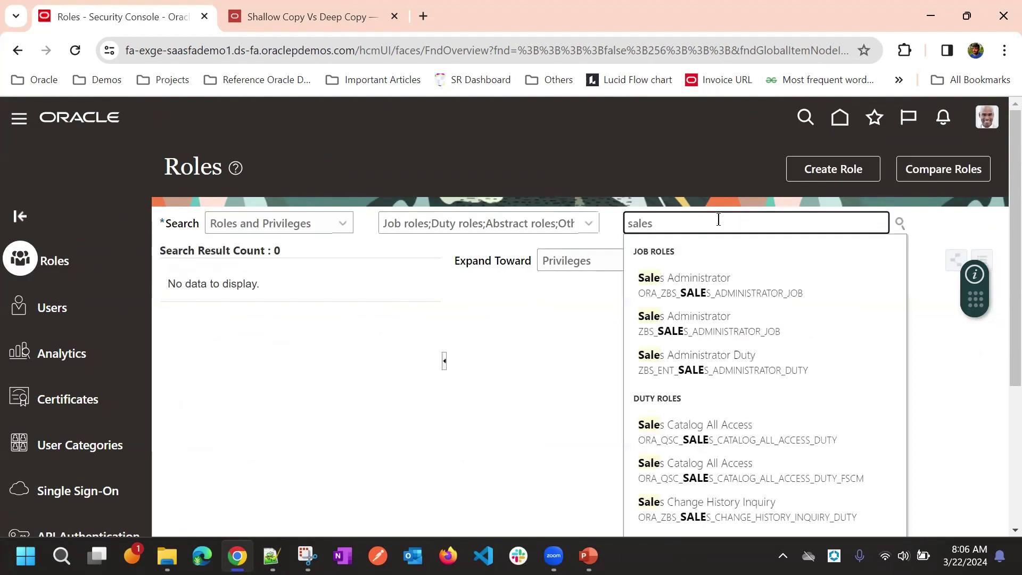
{"action": "type", "text": " re"}
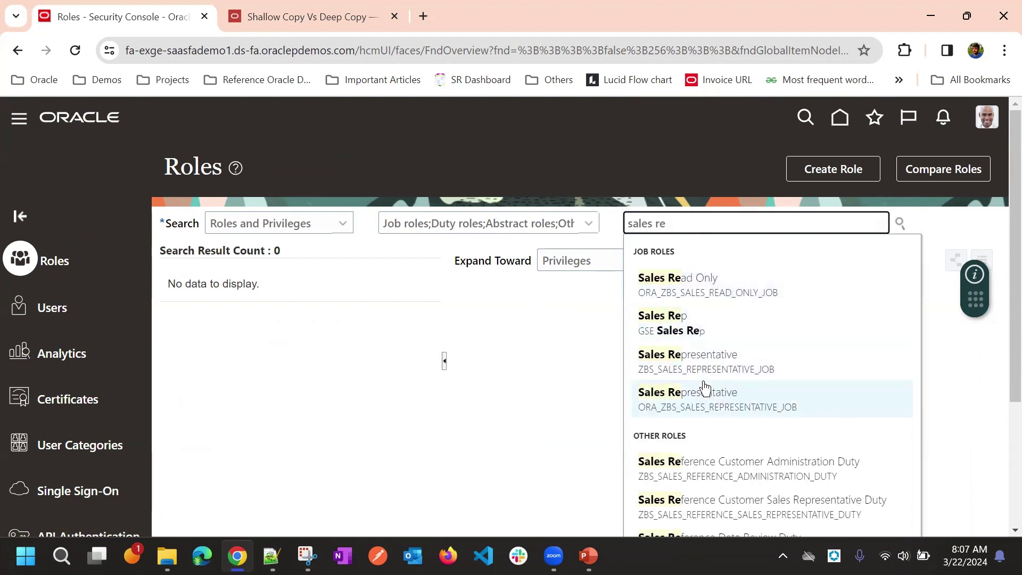
{"action": "left_click", "coordinate": [706, 389]}
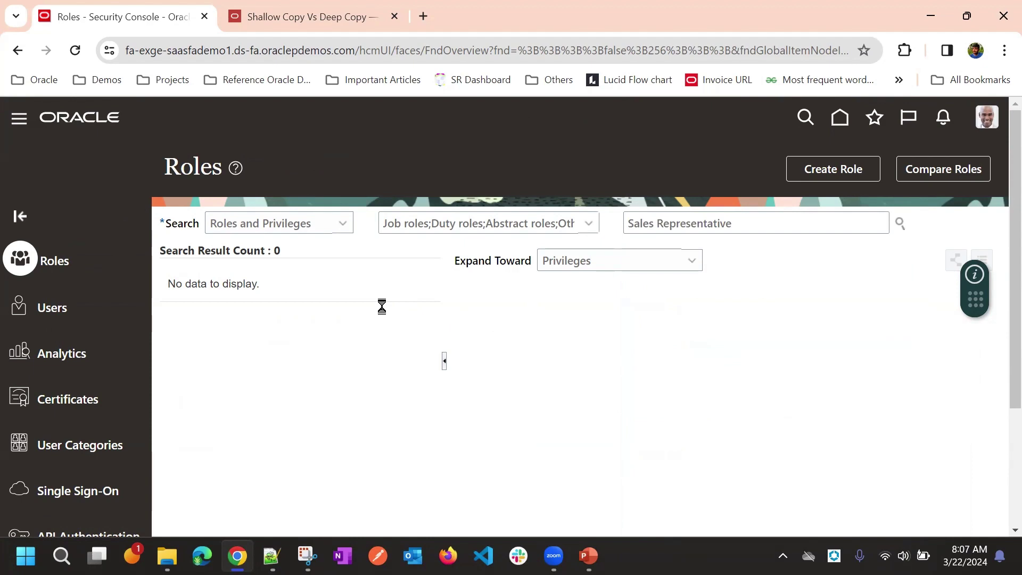
Try to copy the Sales Representative role with its inherited roles and open its Role Hierarchy, then cancel the copy.
{"action": "left_click", "coordinate": [421, 385]}
{"action": "left_click", "coordinate": [354, 432]}
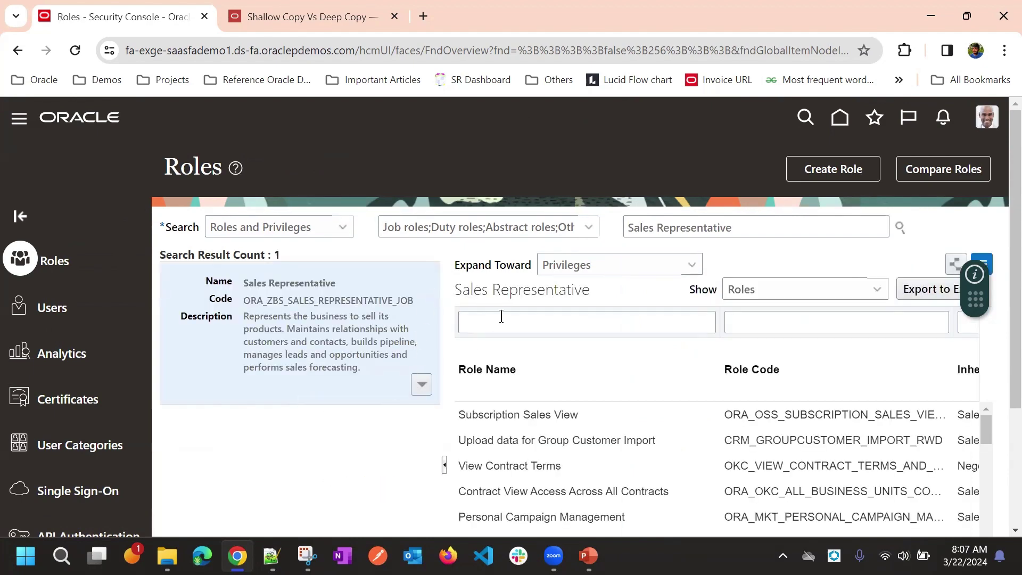
{"action": "left_click", "coordinate": [417, 329]}
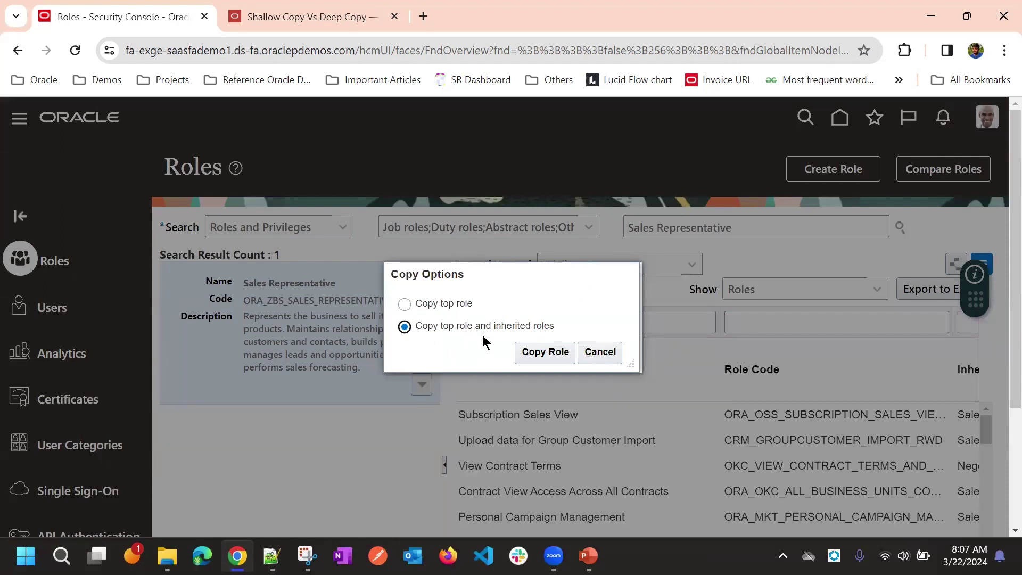
{"action": "left_click", "coordinate": [540, 353]}
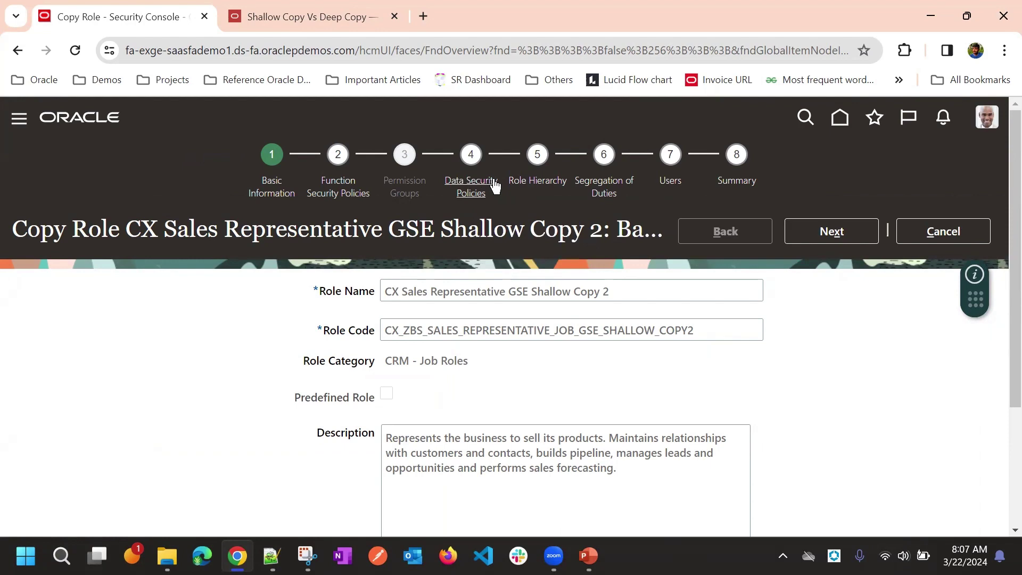
{"action": "left_click", "coordinate": [530, 181]}
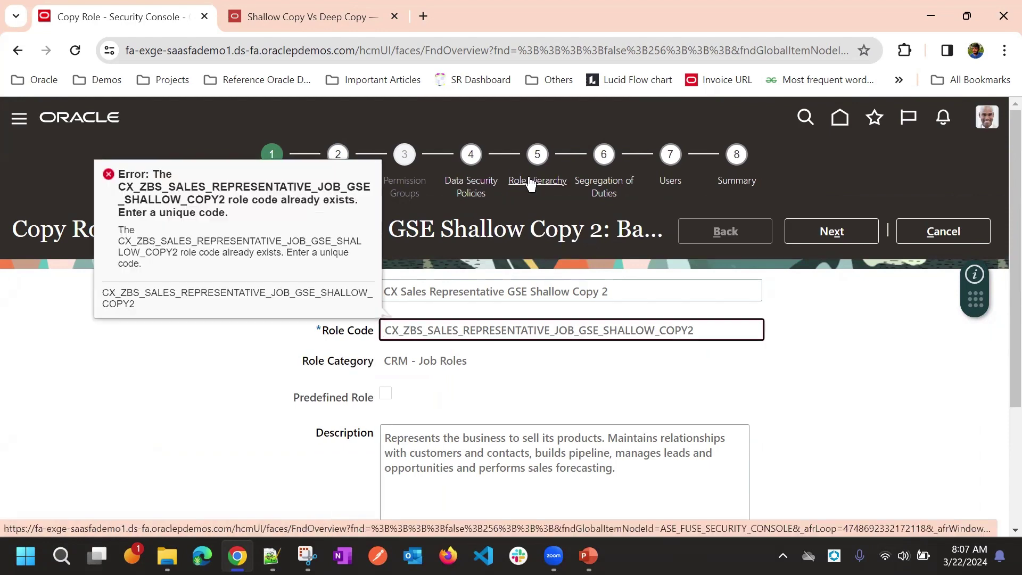
{"action": "left_click", "coordinate": [530, 190]}
{"action": "left_click", "coordinate": [524, 236]}
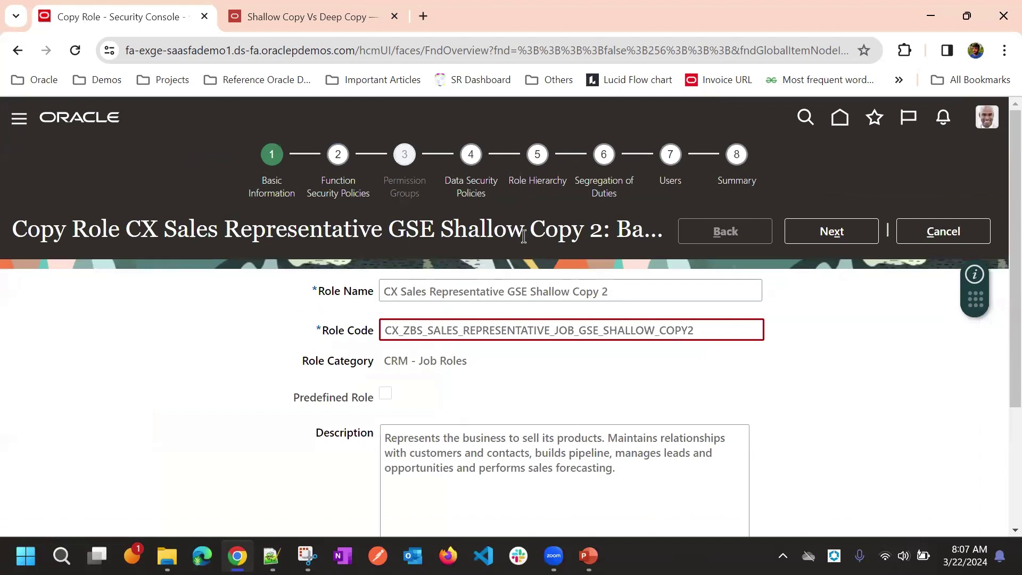
{"action": "left_click", "coordinate": [931, 235]}
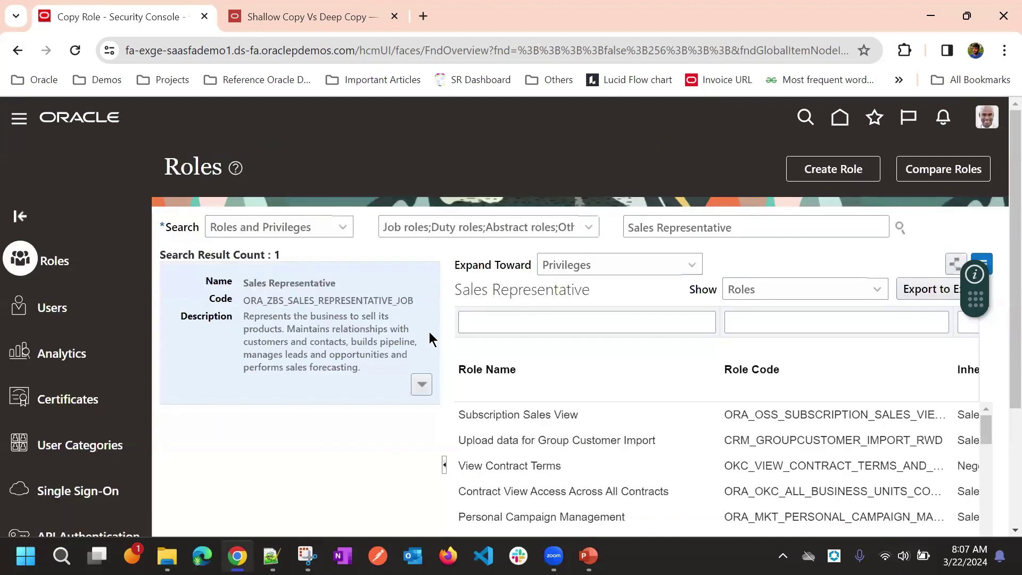
{"action": "left_click", "coordinate": [422, 382]}
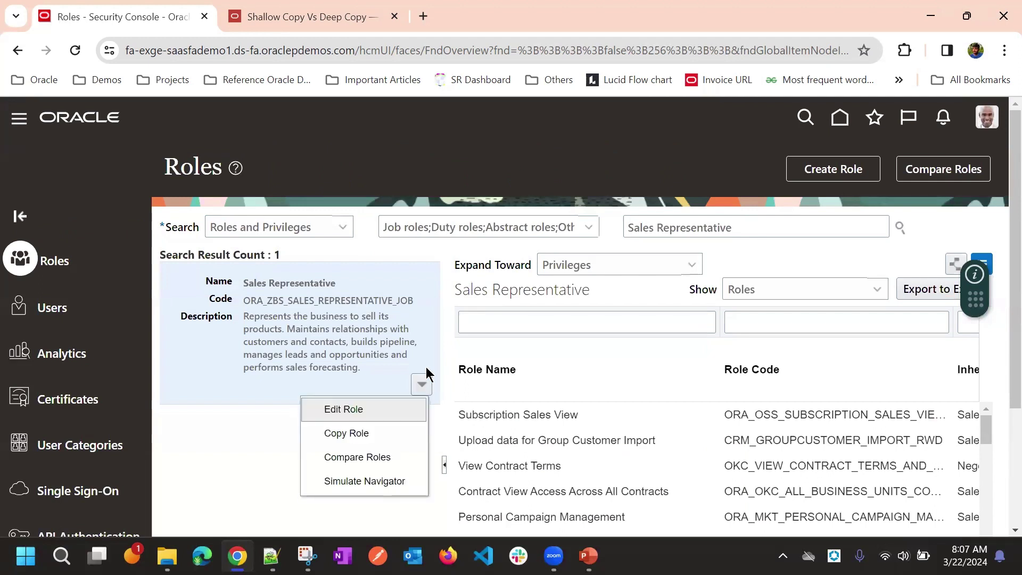
{"action": "left_click", "coordinate": [748, 224]}
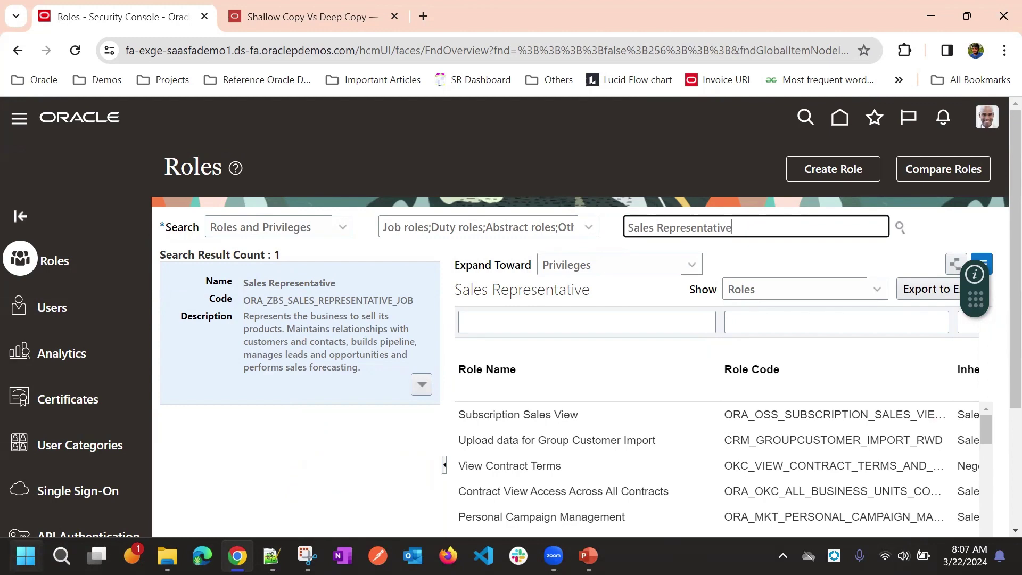
Set the copied role name suffix to "GSE Shallow Copy 3" and the code suffix to "_GSE_SHALLOW_COPY3" in the Administration role preferences and save.
{"action": "scroll", "coordinate": [75, 447], "scroll_direction": "down", "scroll_amount": 3}
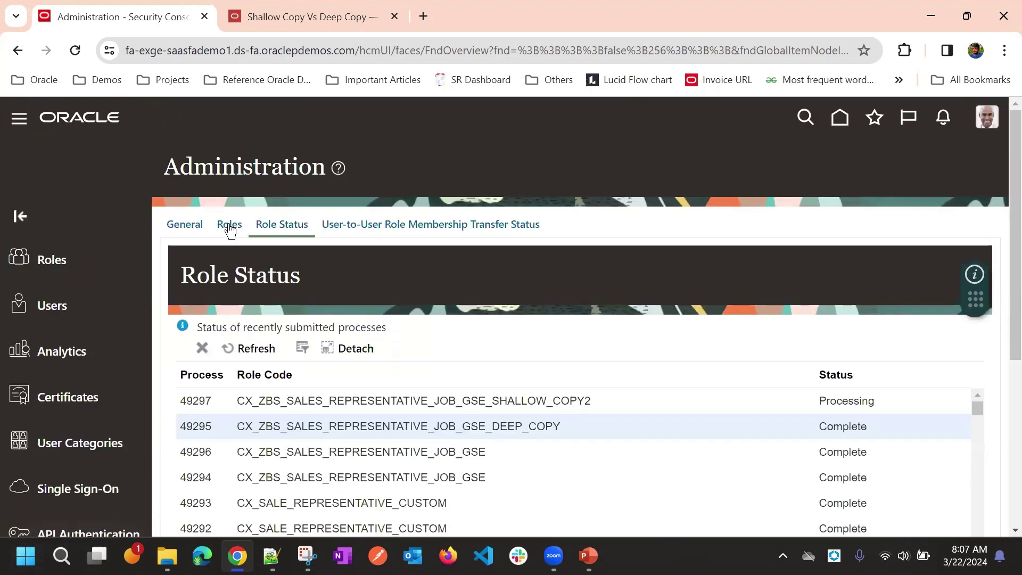
{"action": "left_click", "coordinate": [230, 226]}
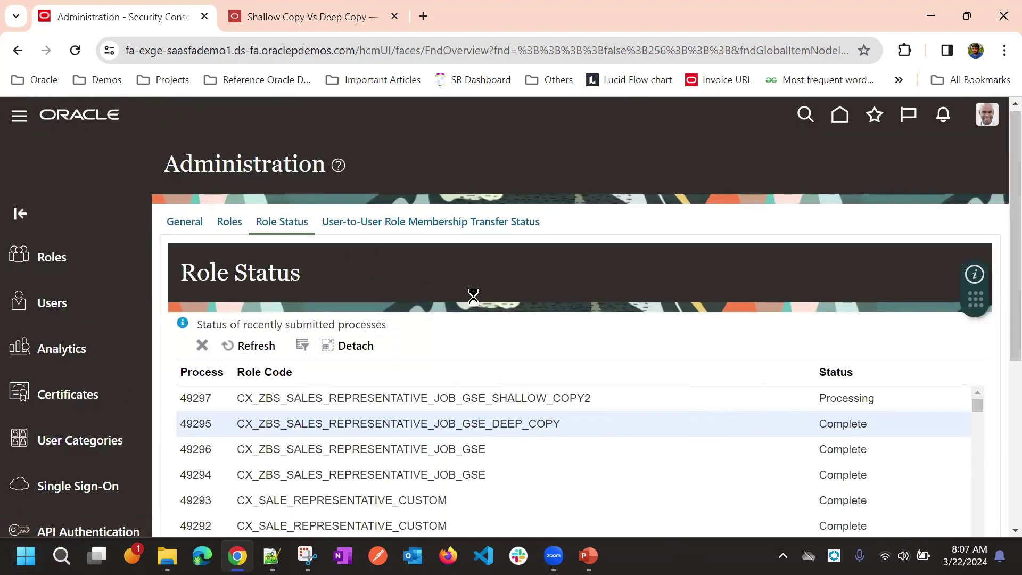
{"action": "left_click", "coordinate": [779, 334]}
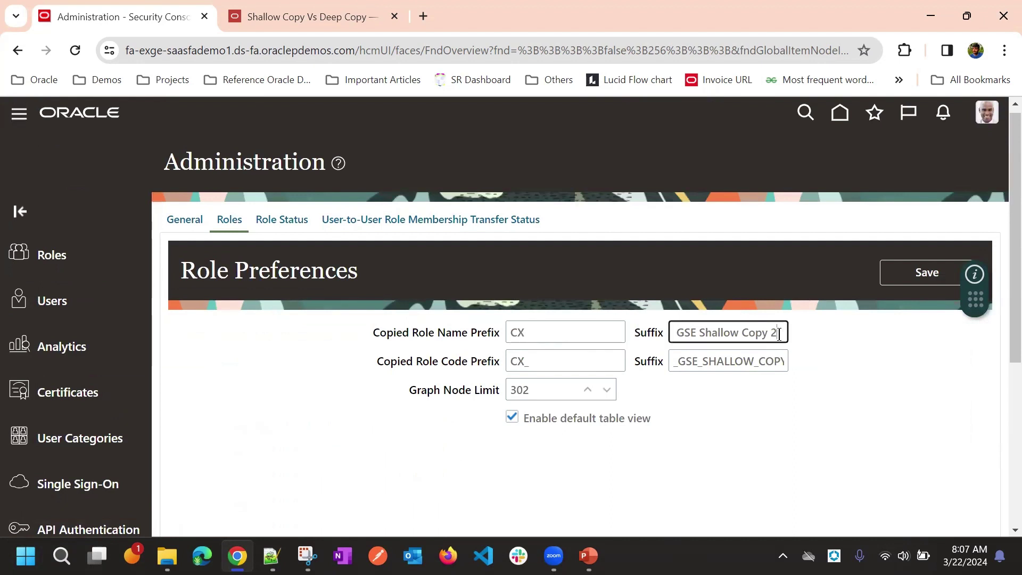
{"action": "key", "text": "BackSpace"}
{"action": "type", "text": "3"}
{"action": "left_click", "coordinate": [779, 361]}
{"action": "key", "text": "End"}
{"action": "key", "text": "BackSpace"}
{"action": "type", "text": "3"}
{"action": "left_click", "coordinate": [913, 277]}
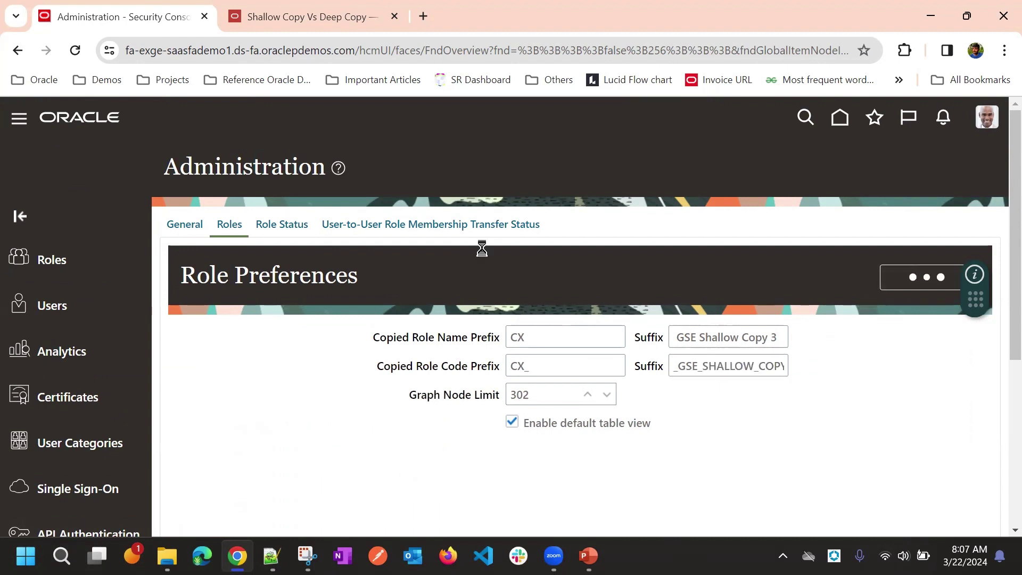
Return to the Roles page and find the ORA_ZBS_SALES_REPRESENTATIVE_JOB role by searching for "Sales Re".
{"action": "left_click", "coordinate": [49, 259]}
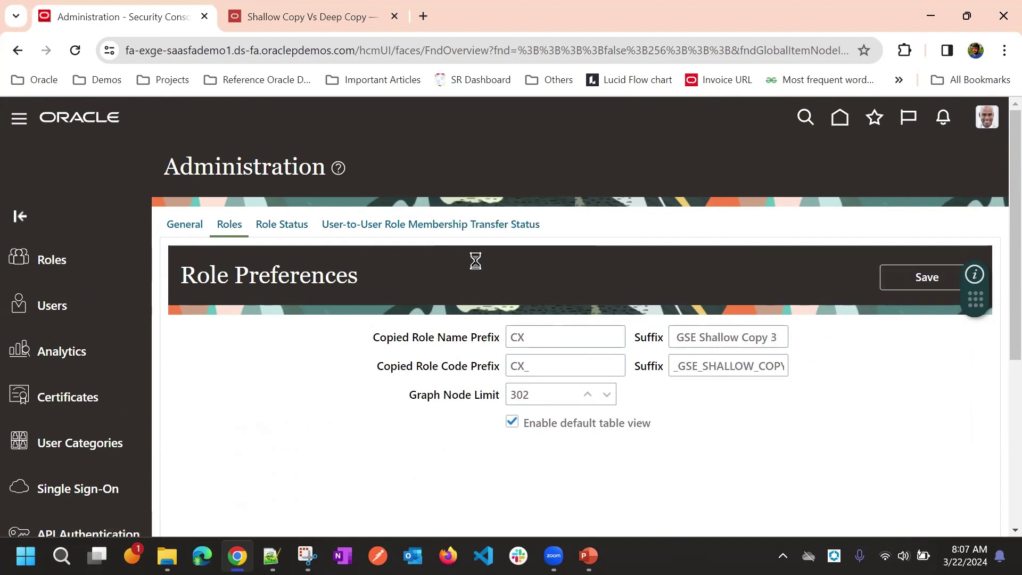
{"action": "left_click", "coordinate": [681, 221]}
{"action": "type", "text": "C"}
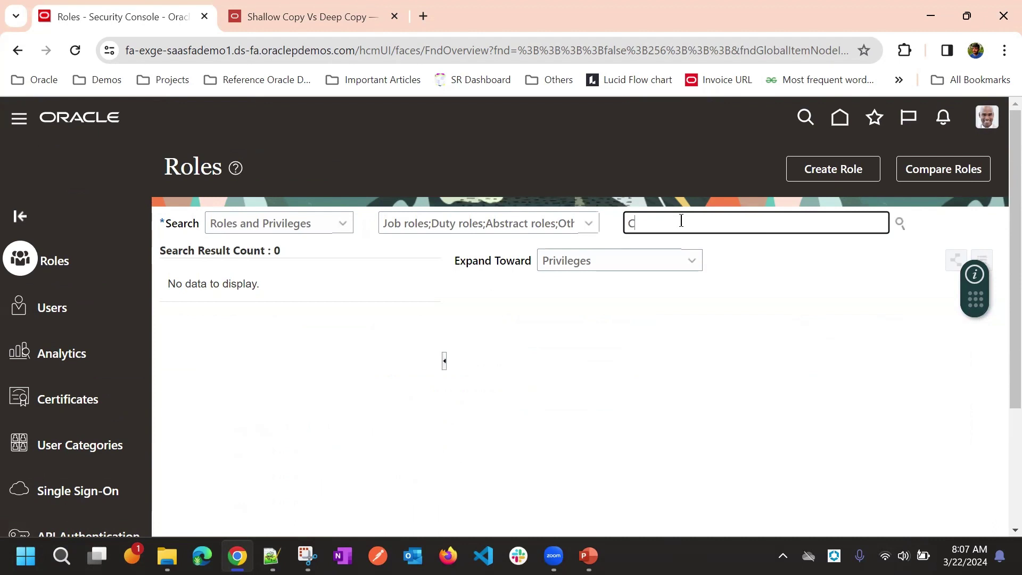
{"action": "key", "text": "BackSpace"}
{"action": "type", "text": "Sales Re"}
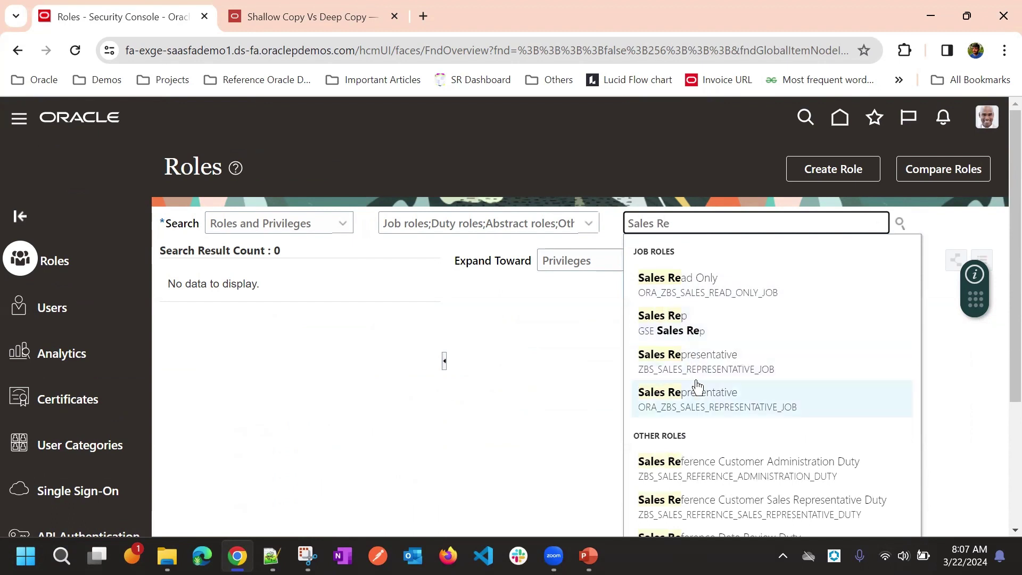
{"action": "left_click", "coordinate": [716, 378]}
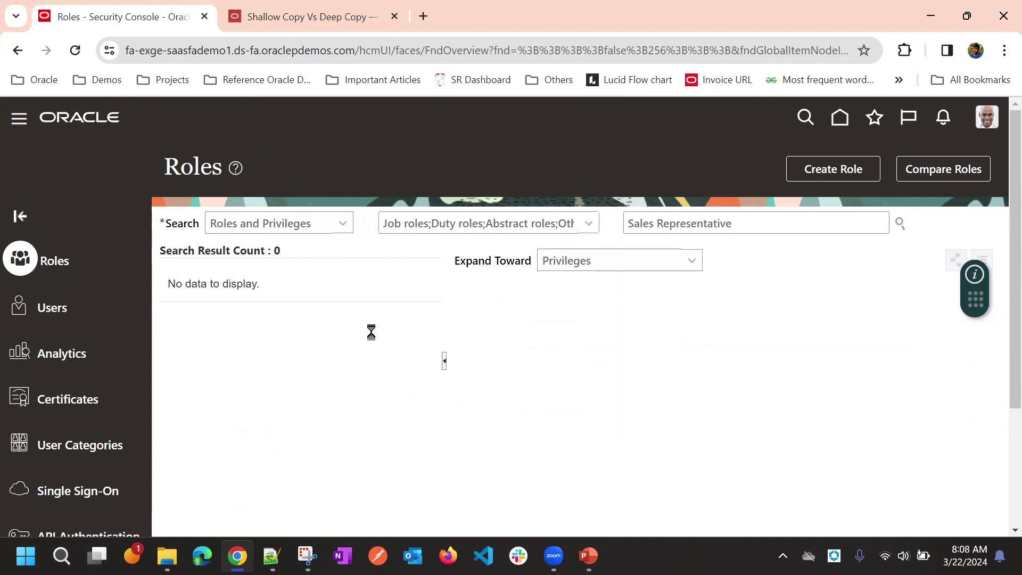
Start a copy of the Sales Representative role with the option "Copy top role and inherited roles".
{"action": "left_click", "coordinate": [422, 384]}
{"action": "left_click", "coordinate": [367, 430]}
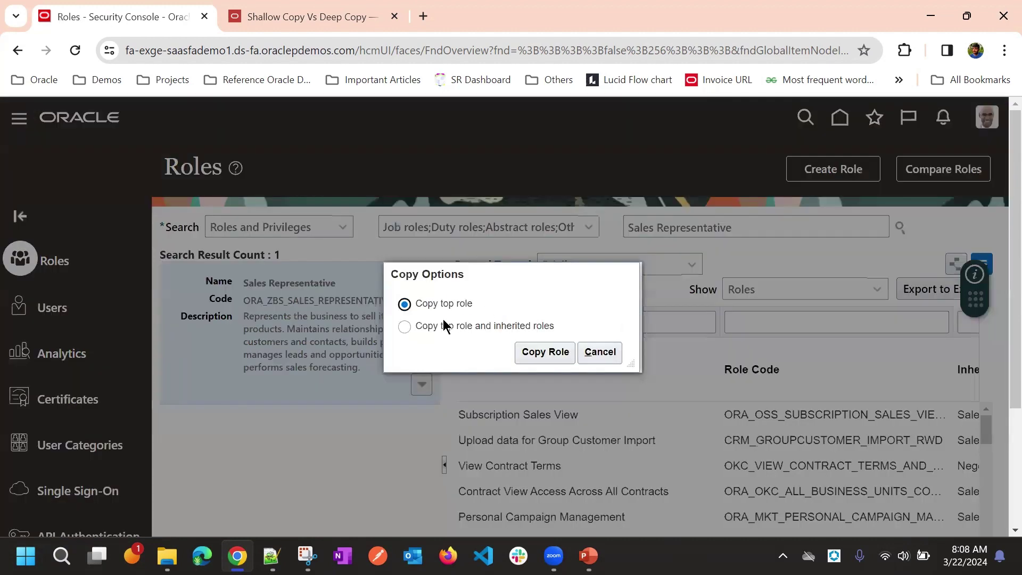
{"action": "left_click", "coordinate": [416, 326]}
{"action": "left_click", "coordinate": [548, 352]}
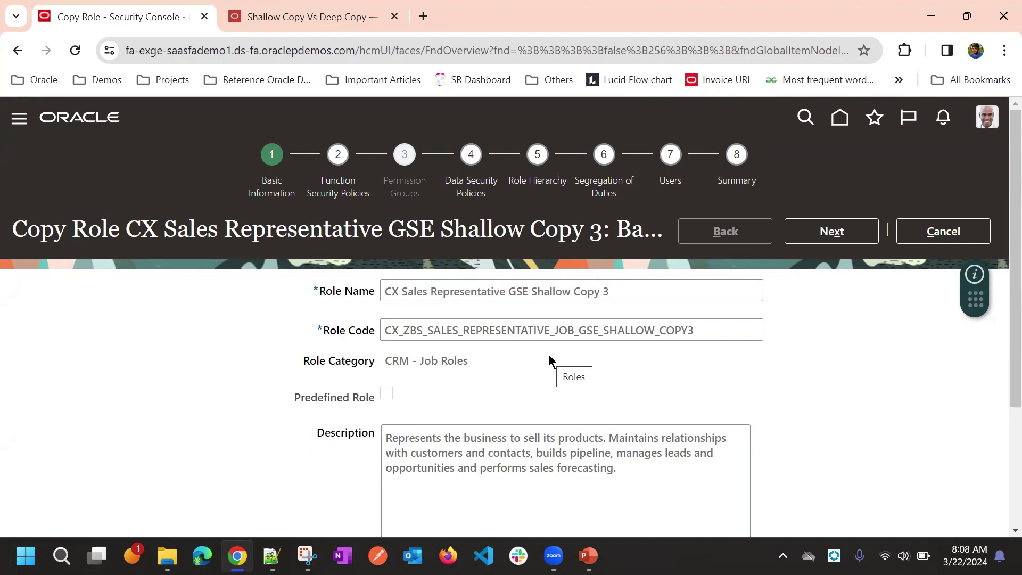
Open the Role Hierarchy of the new role copy and examine the role names and codes of its inherited roles.
{"action": "left_click", "coordinate": [538, 183]}
{"action": "scroll", "coordinate": [434, 394], "scroll_direction": "down", "scroll_amount": 2}
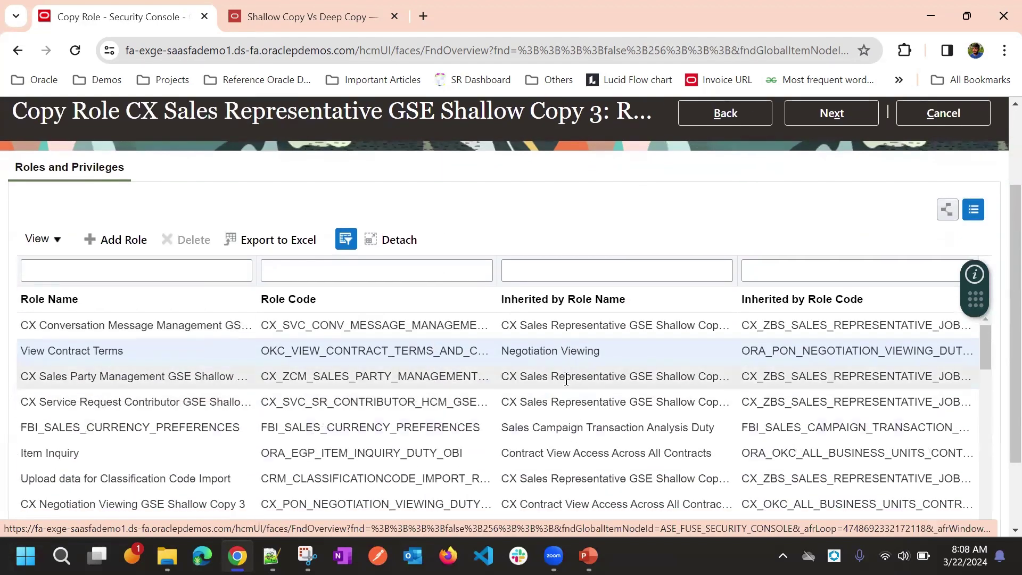
{"action": "scroll", "coordinate": [566, 372], "scroll_direction": "down", "scroll_amount": 3}
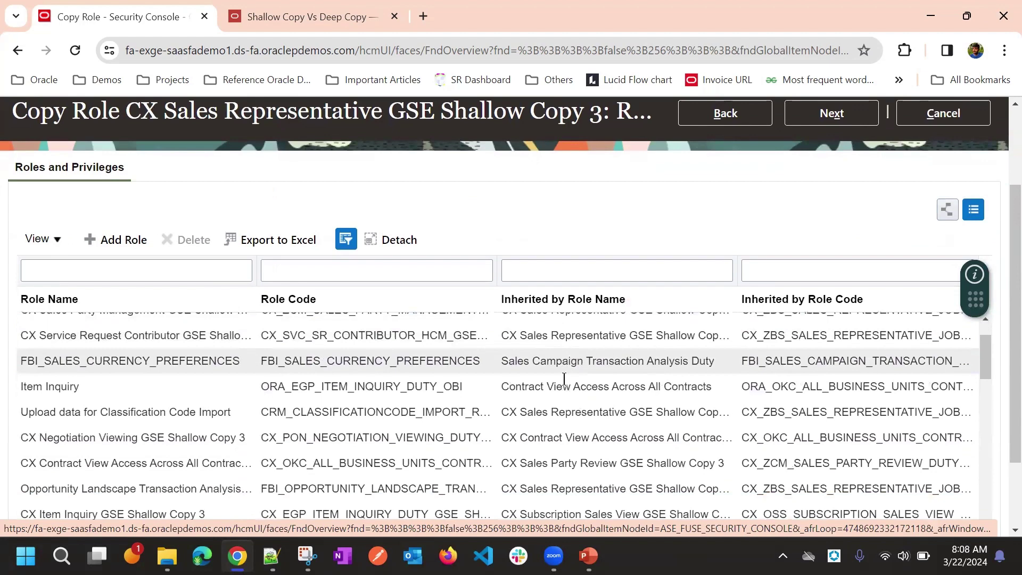
{"action": "scroll", "coordinate": [554, 381], "scroll_direction": "up", "scroll_amount": 5}
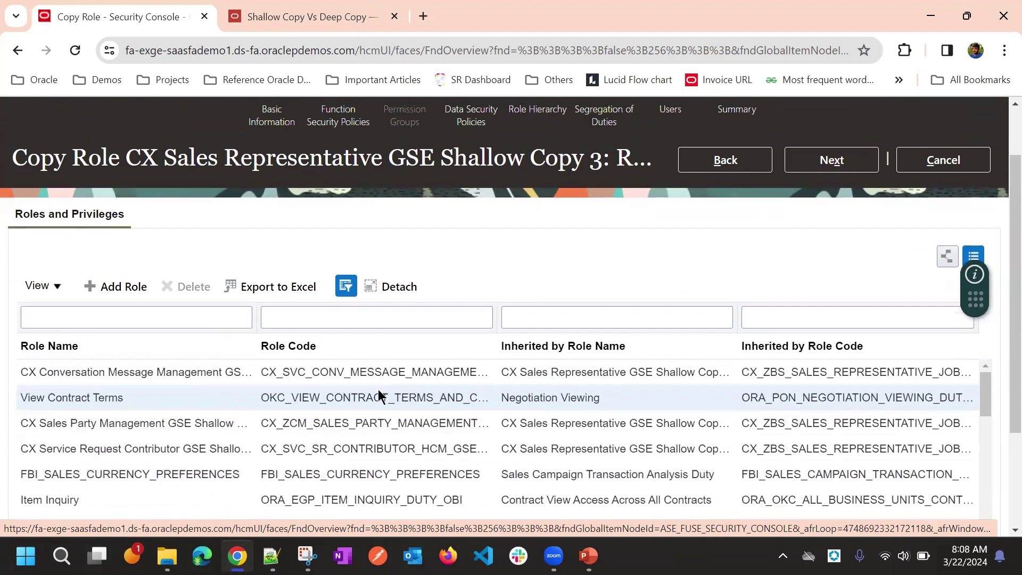
{"action": "scroll", "coordinate": [636, 331], "scroll_direction": "down", "scroll_amount": 1}
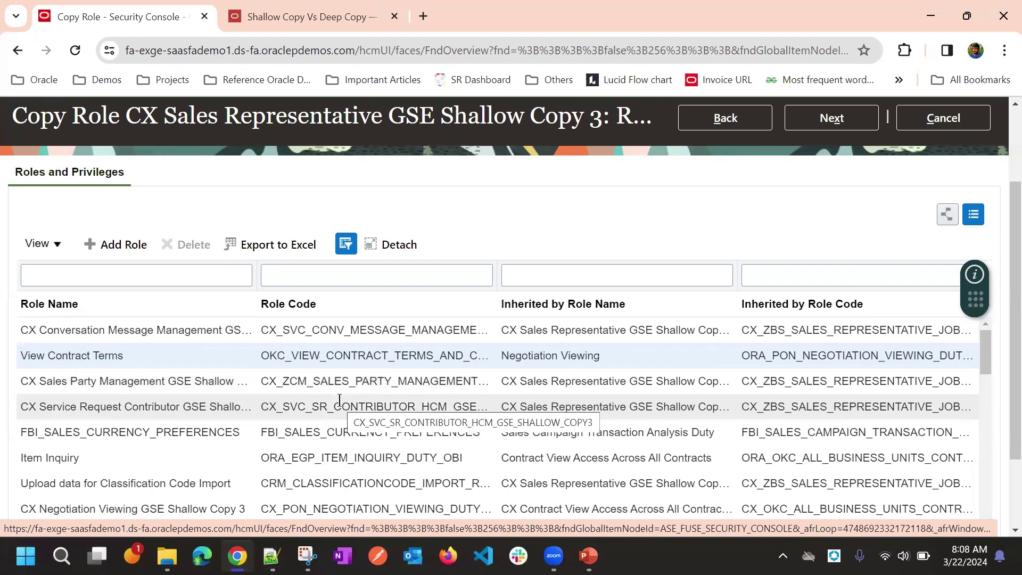
Select the Negotiation Viewing parent name in the View Contract Terms row and look through the hierarchy for other uncopied parent roles.
{"action": "triple_click", "coordinate": [541, 356]}
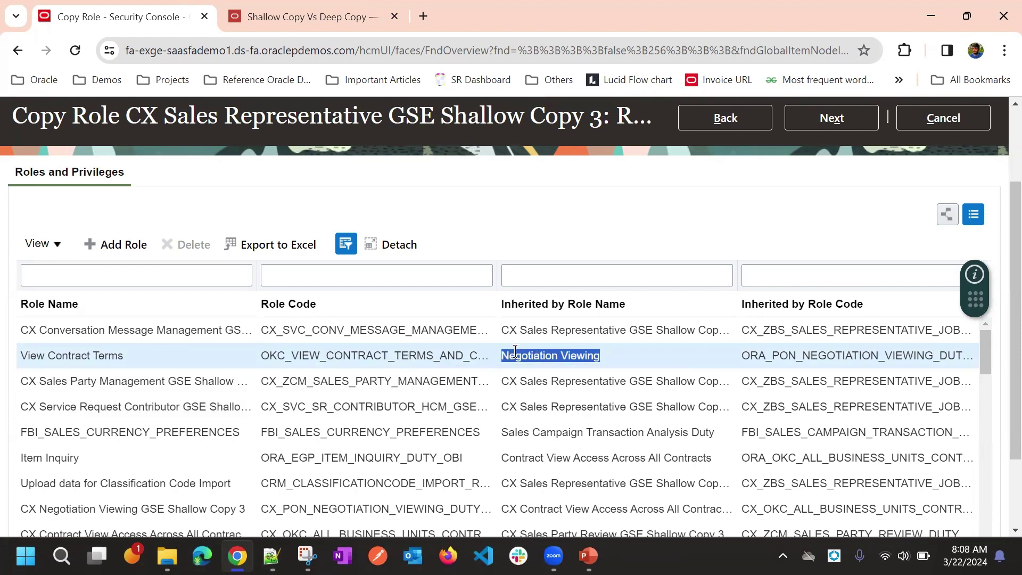
{"action": "scroll", "coordinate": [515, 352], "scroll_direction": "down", "scroll_amount": 5}
{"action": "scroll", "coordinate": [511, 458], "scroll_direction": "down", "scroll_amount": 3}
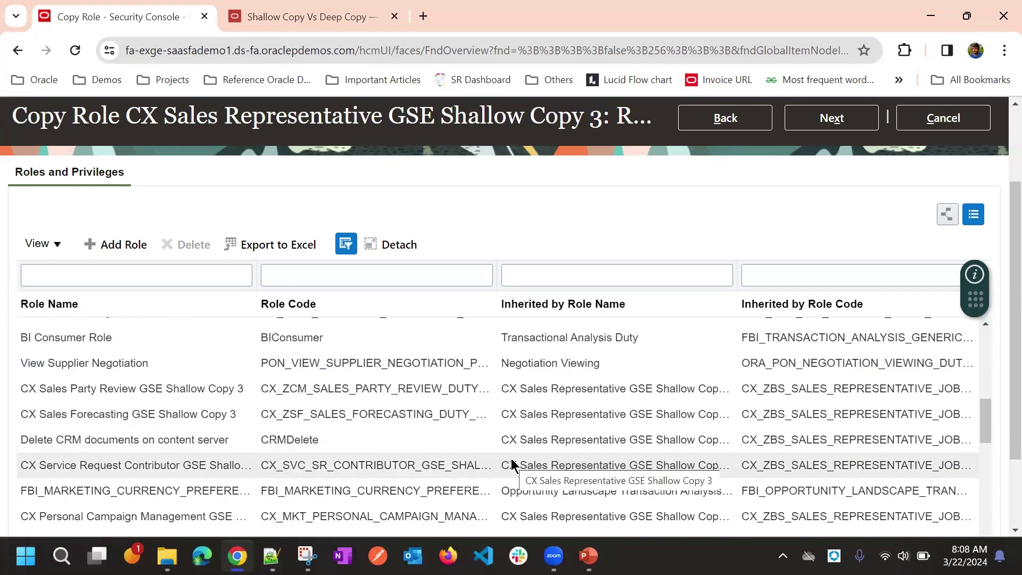
{"action": "scroll", "coordinate": [512, 460], "scroll_direction": "up", "scroll_amount": 2}
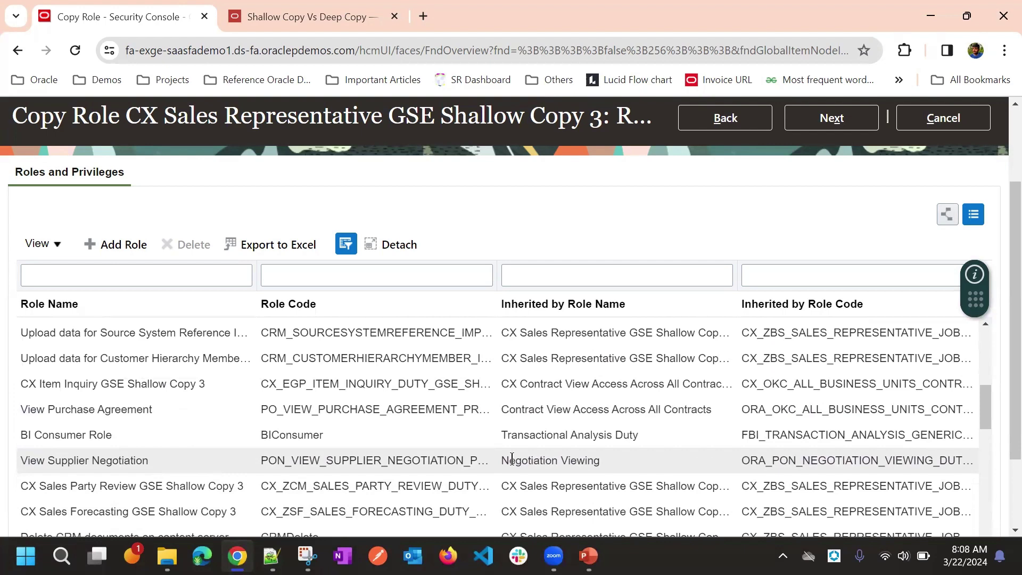
{"action": "scroll", "coordinate": [538, 371], "scroll_direction": "up", "scroll_amount": 2}
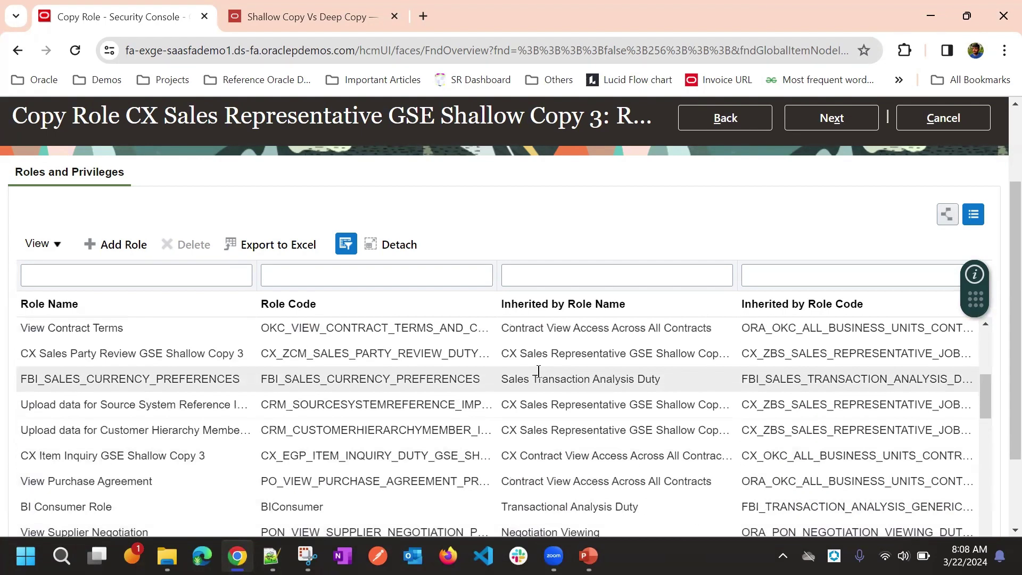
Copy the inheriting role name Sales Party Review from the Contract View Access Across All Contracts row.
{"action": "scroll", "coordinate": [539, 371], "scroll_direction": "up", "scroll_amount": 3}
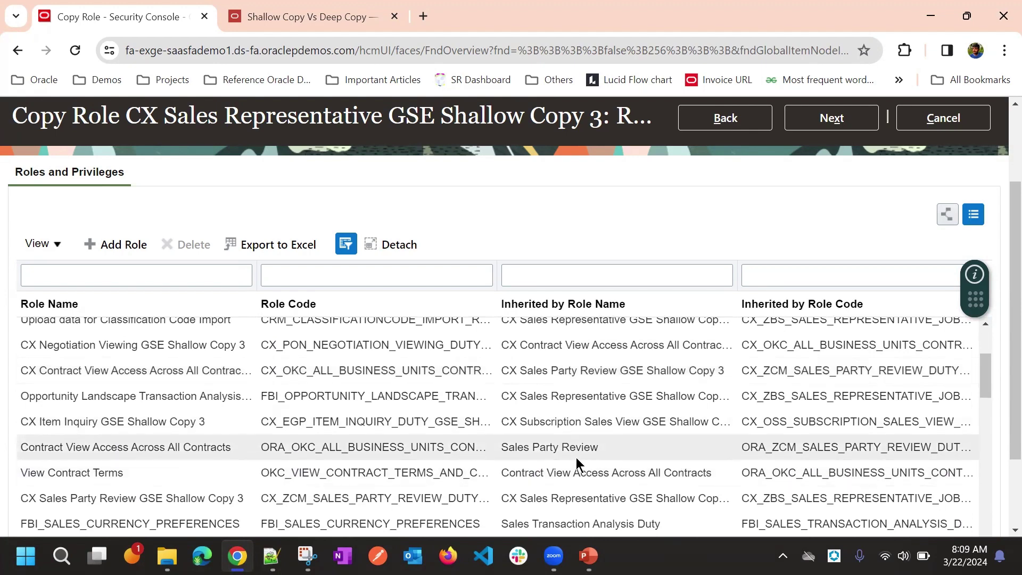
{"action": "scroll", "coordinate": [588, 245], "scroll_direction": "down", "scroll_amount": 2}
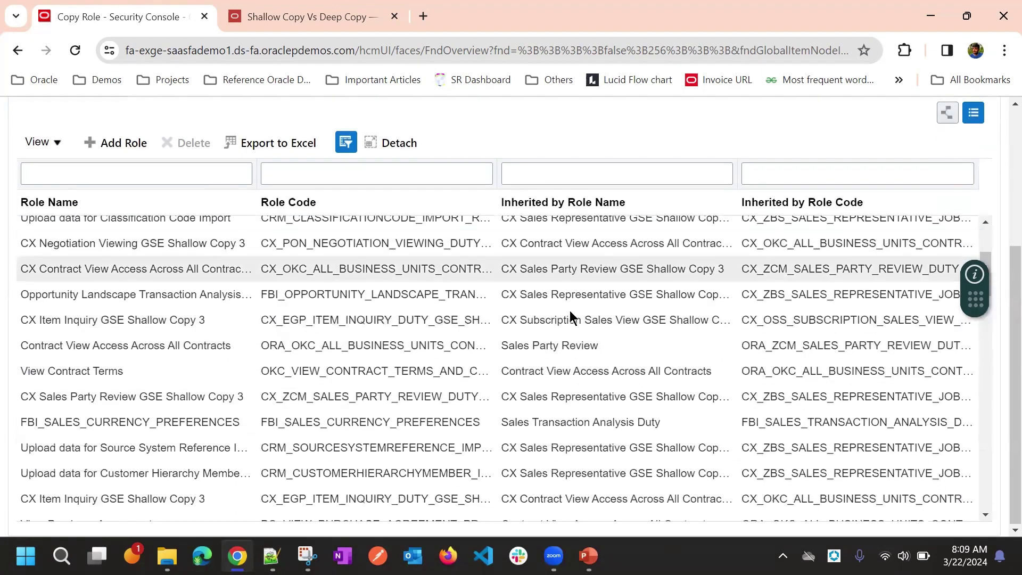
{"action": "triple_click", "coordinate": [572, 351]}
{"action": "key", "text": "ctrl+c"}
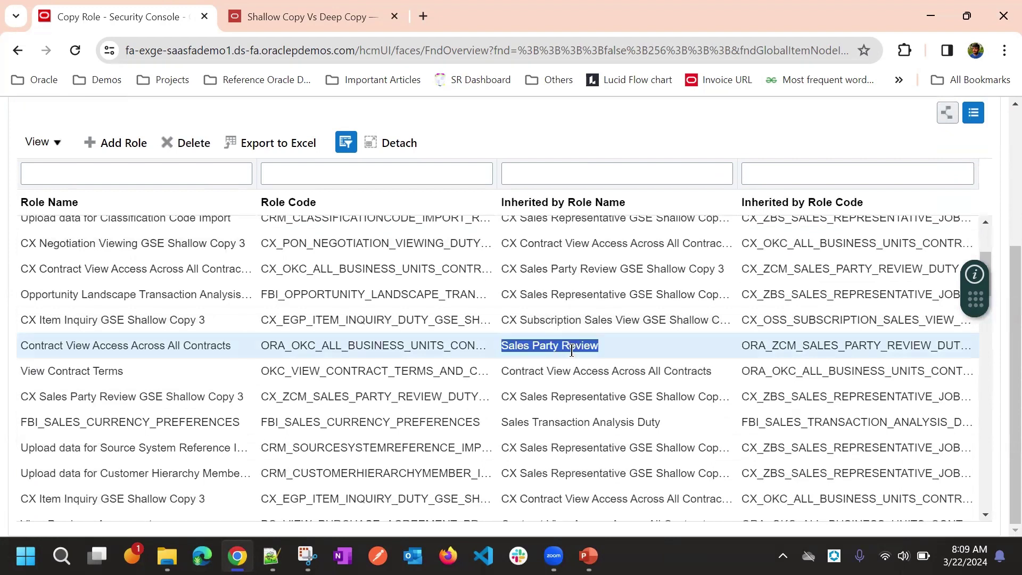
Filter the role hierarchy by the inheriting role name Sales Party Review.
{"action": "left_click", "coordinate": [542, 174]}
{"action": "key", "text": "ctrl+v"}
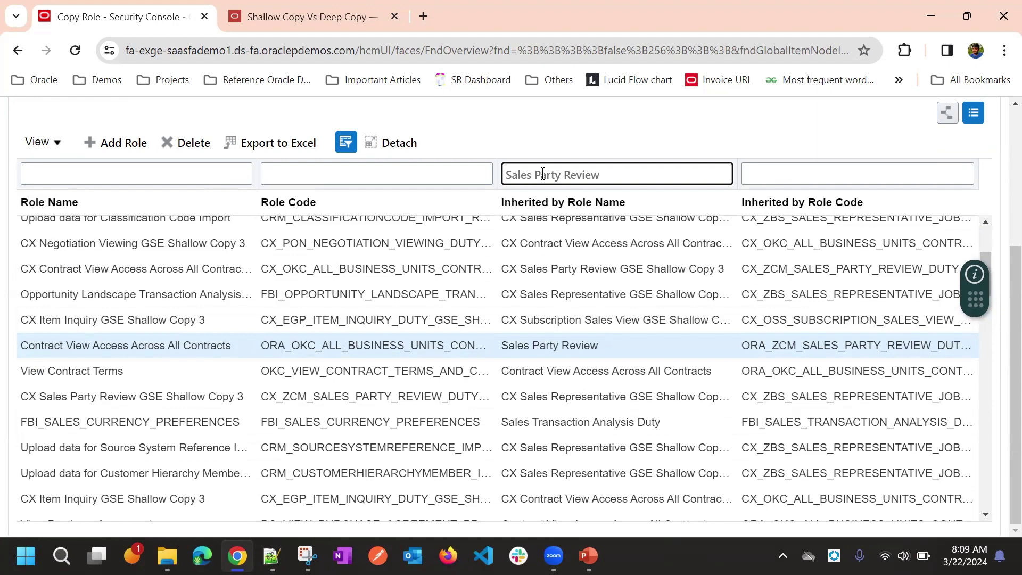
{"action": "key", "text": "Return"}
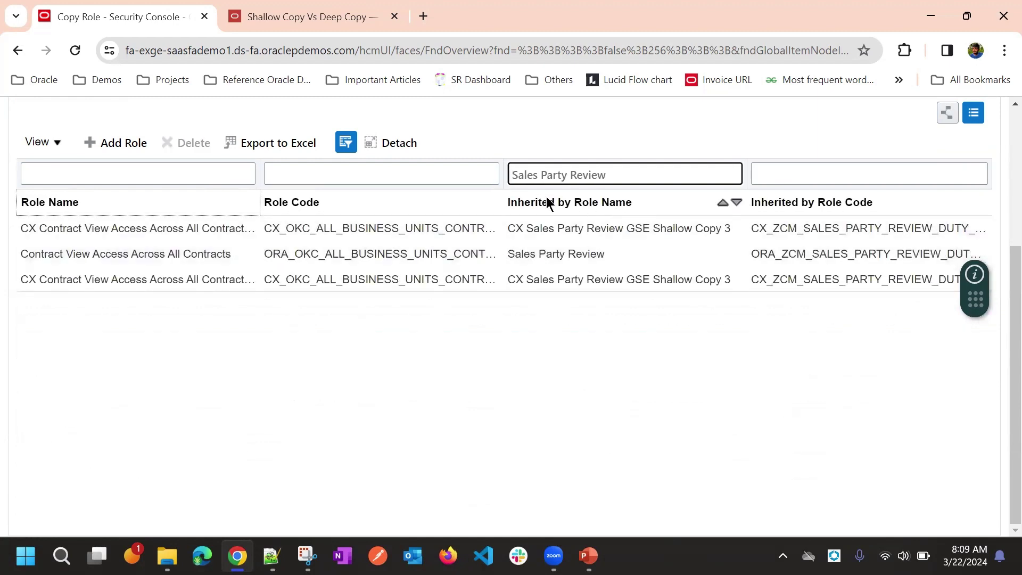
Compare the inheriting role name CX Sales Party Review GSE Shallow Copy 3 with the original Sales Party Review in the filtered rows.
{"action": "left_click", "coordinate": [528, 229]}
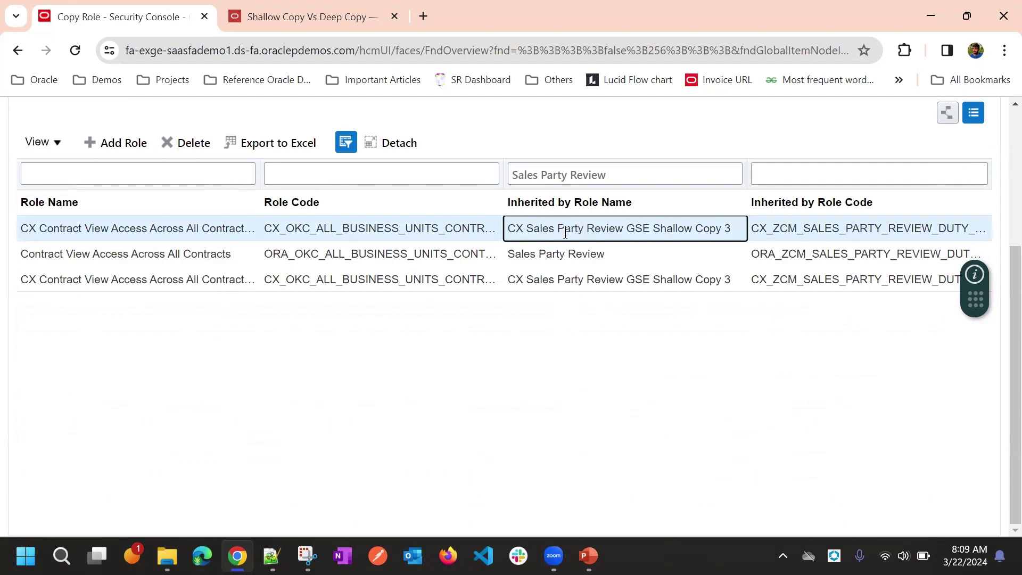
{"action": "left_click_drag", "start_coordinate": [526, 229], "coordinate": [625, 234]}
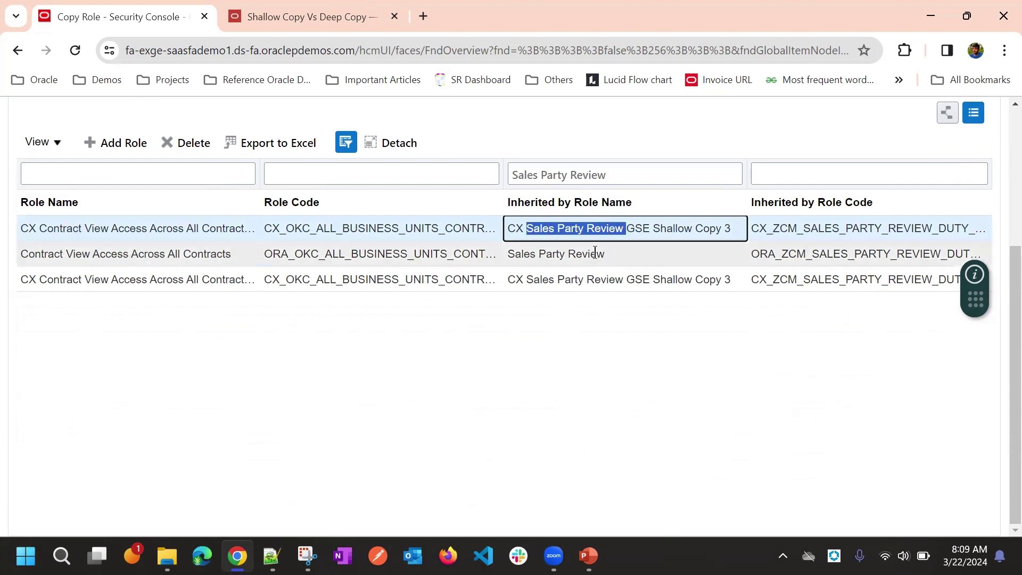
{"action": "left_click", "coordinate": [539, 259]}
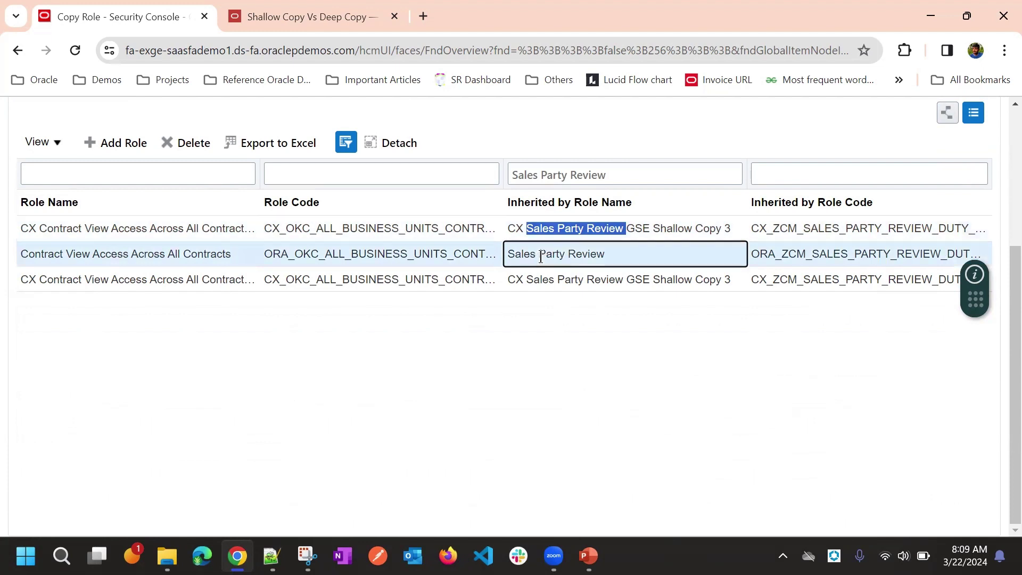
{"action": "left_click", "coordinate": [549, 257]}
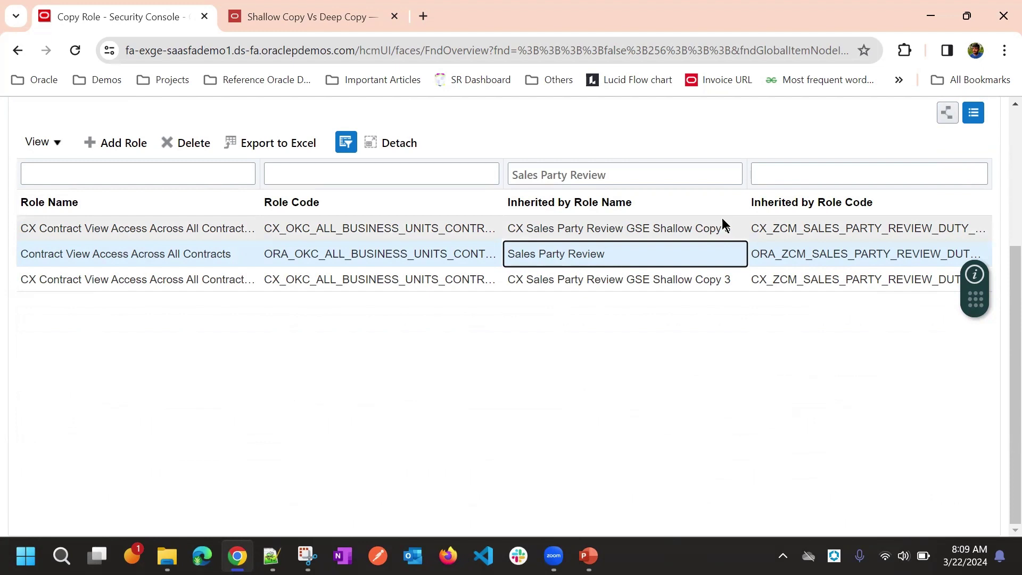
{"action": "left_click", "coordinate": [672, 228]}
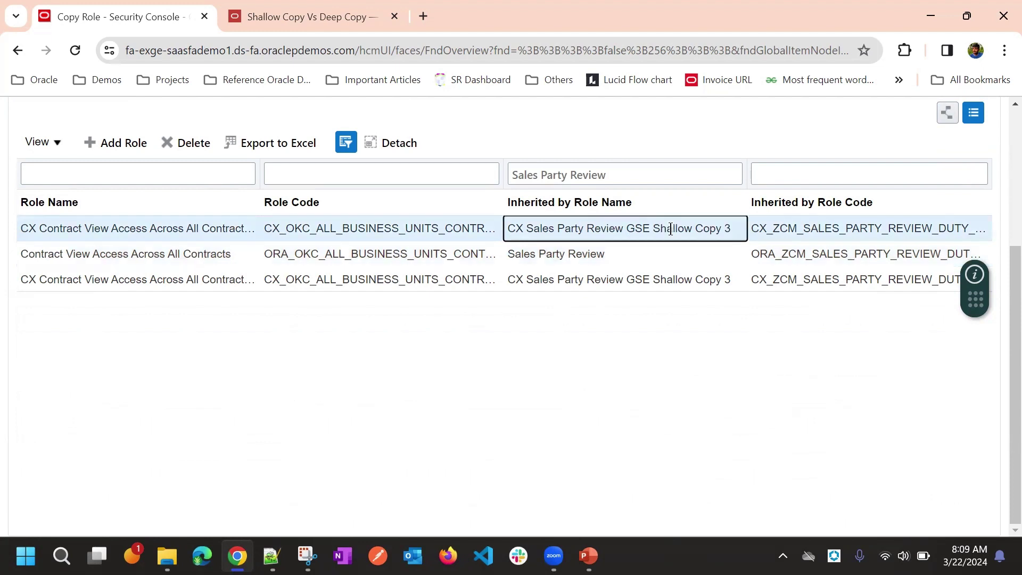
{"action": "triple_click", "coordinate": [672, 228]}
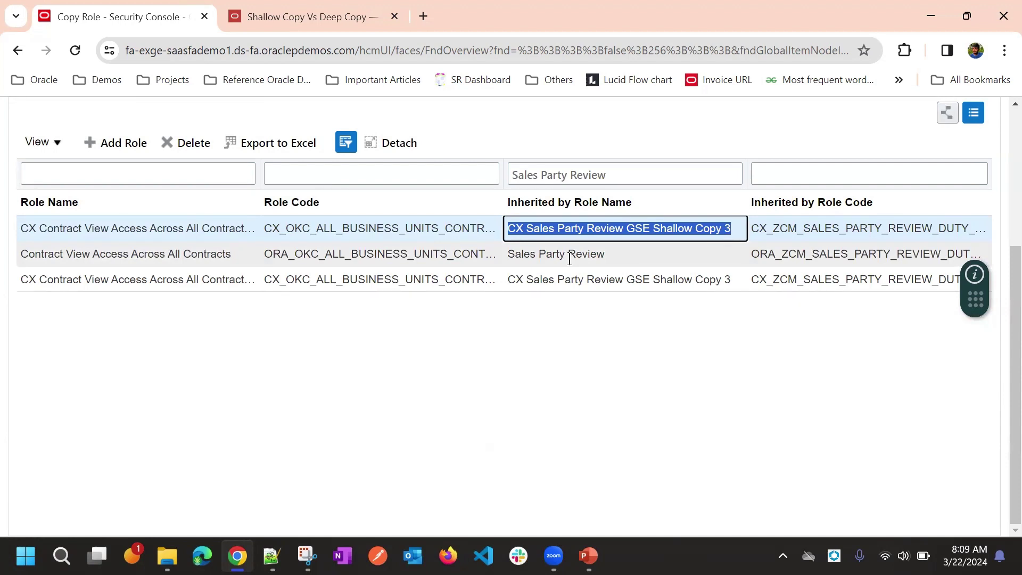
Clear the inheriting role name filter and select the Subscription Sales View parent in the Item Inquiry row.
{"action": "triple_click", "coordinate": [558, 178]}
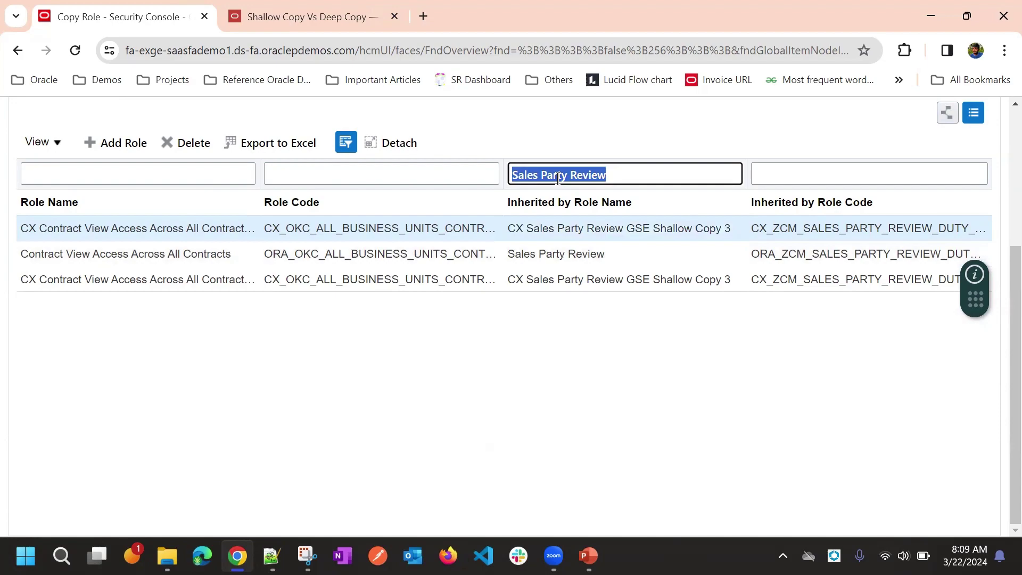
{"action": "key", "text": "BackSpace"}
{"action": "key", "text": "Return"}
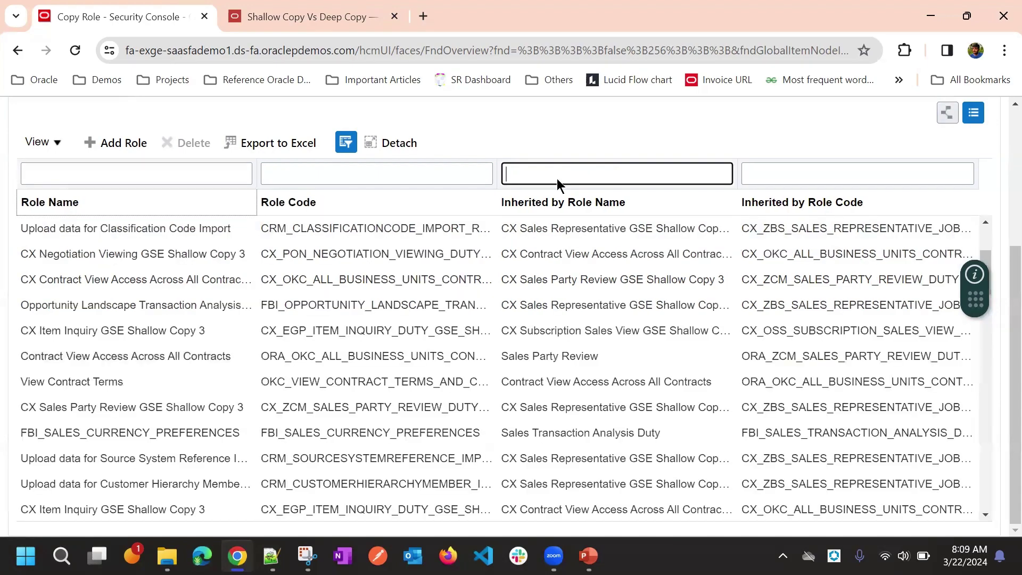
{"action": "scroll", "coordinate": [557, 404], "scroll_direction": "down", "scroll_amount": 5}
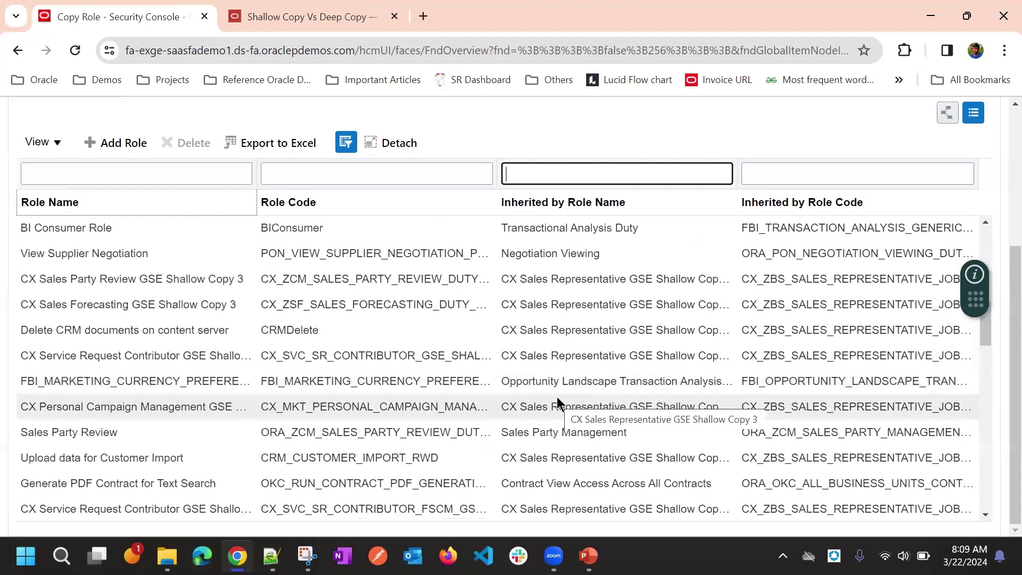
{"action": "scroll", "coordinate": [558, 405], "scroll_direction": "down", "scroll_amount": 2}
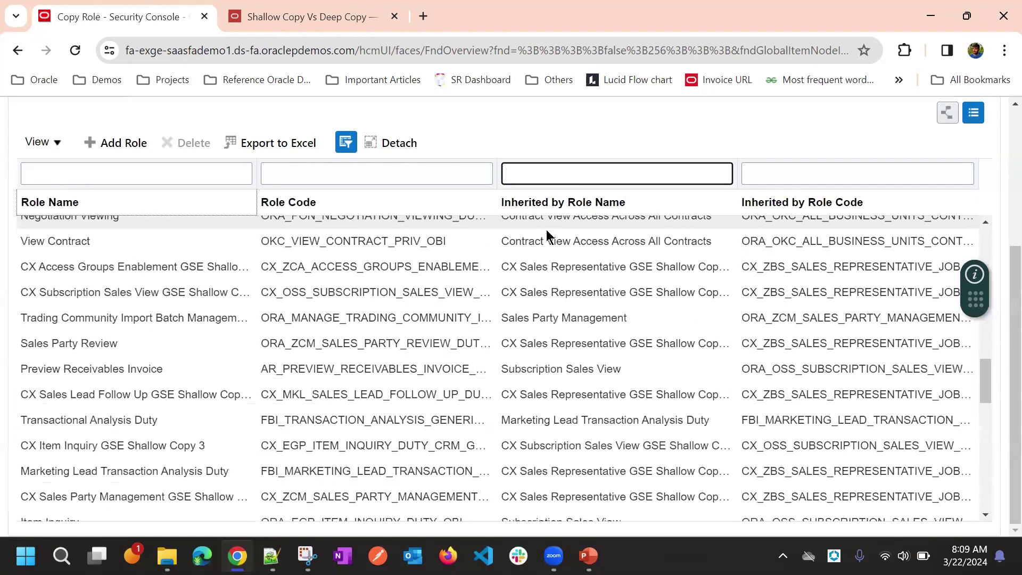
{"action": "scroll", "coordinate": [547, 296], "scroll_direction": "down", "scroll_amount": 4}
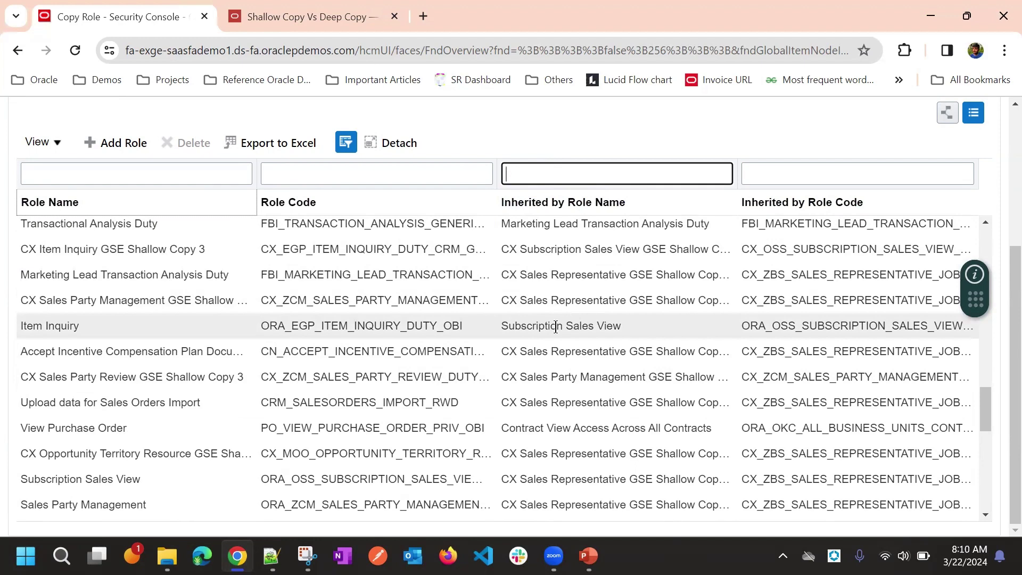
{"action": "left_click", "coordinate": [511, 323]}
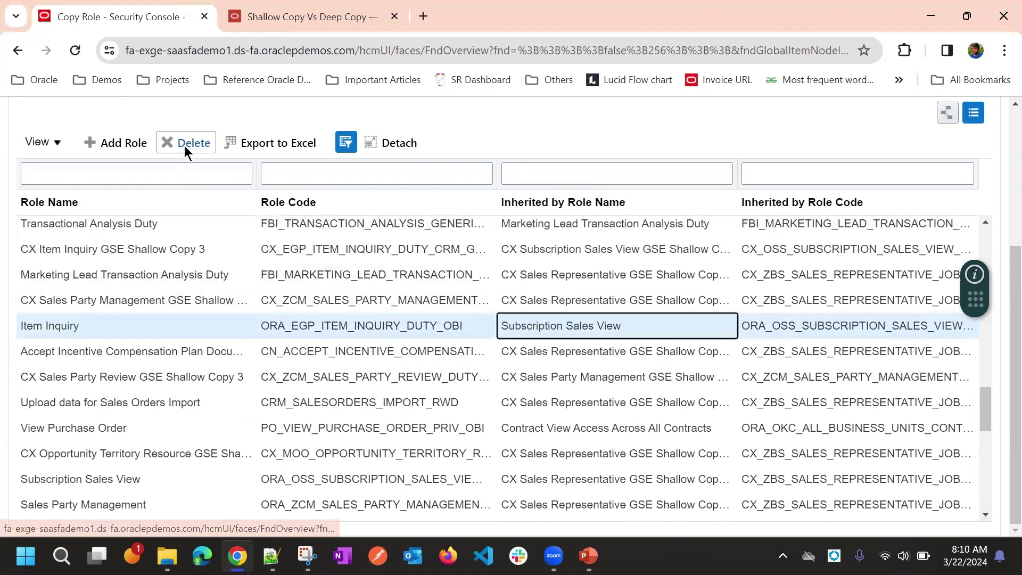
Go to the Summary of the role copy and submit it.
{"action": "scroll", "coordinate": [554, 167], "scroll_direction": "up", "scroll_amount": 4}
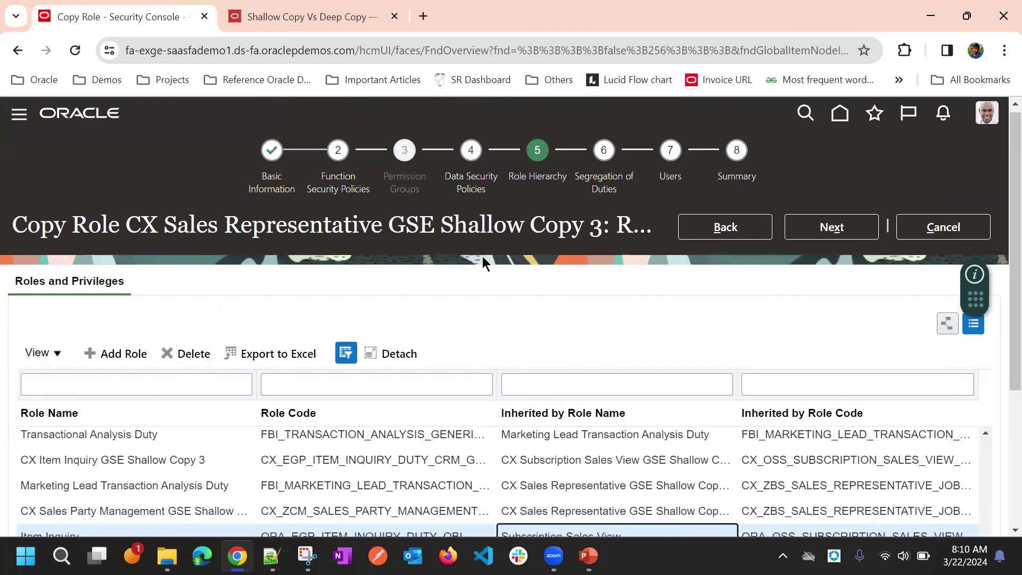
{"action": "scroll", "coordinate": [483, 261], "scroll_direction": "down", "scroll_amount": 1}
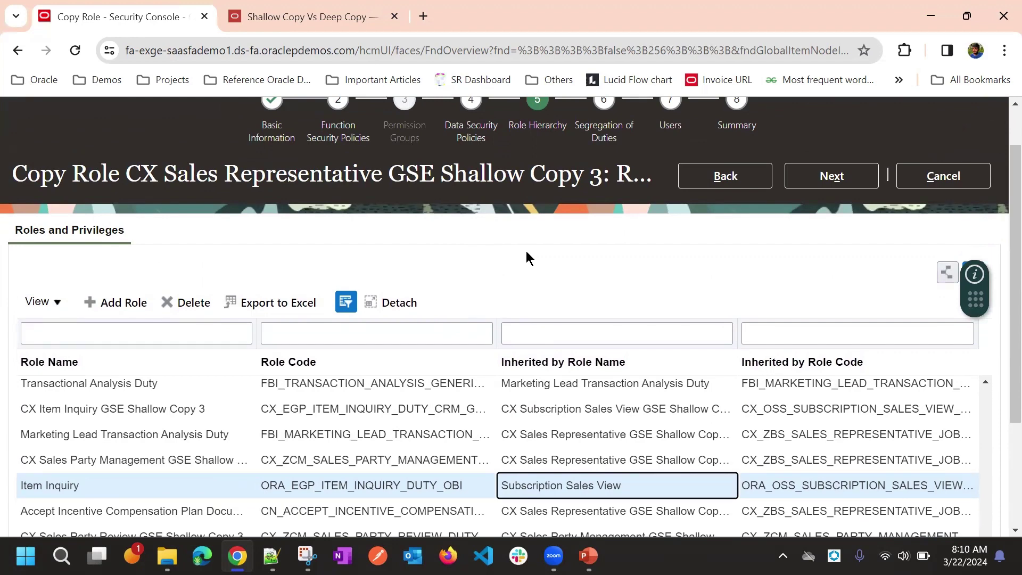
{"action": "scroll", "coordinate": [512, 270], "scroll_direction": "down", "scroll_amount": 3}
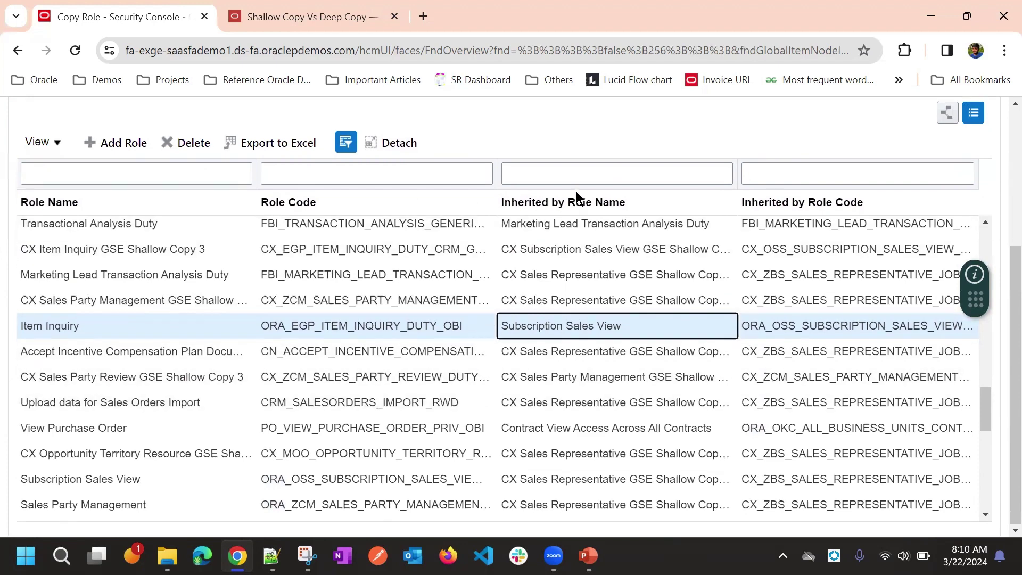
{"action": "scroll", "coordinate": [831, 216], "scroll_direction": "up", "scroll_amount": 4}
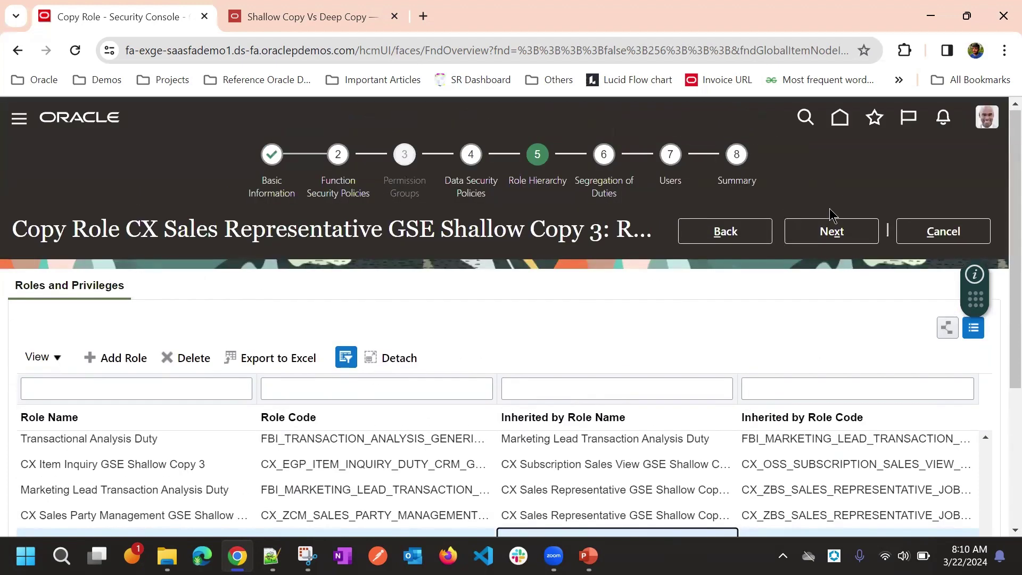
{"action": "left_click", "coordinate": [740, 171]}
{"action": "left_click", "coordinate": [808, 235]}
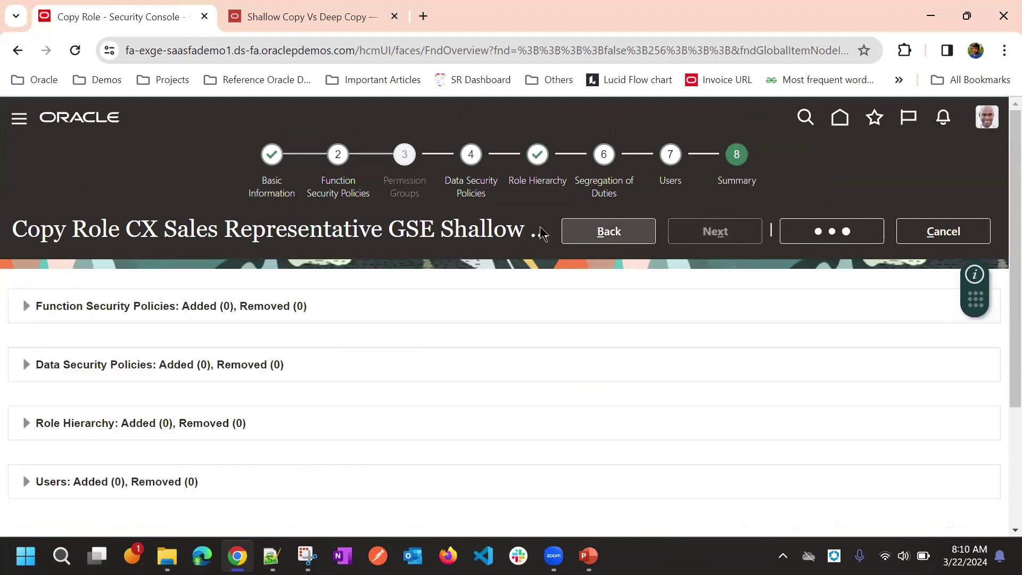